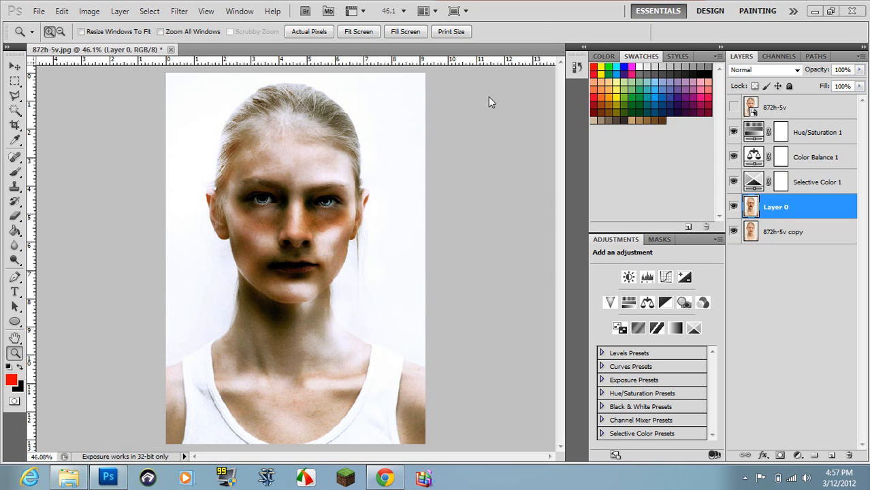
- Compare the edited portrait with the original 872h-5v layer by toggling its visibility, including a close-up of the eyes
click(756, 114)
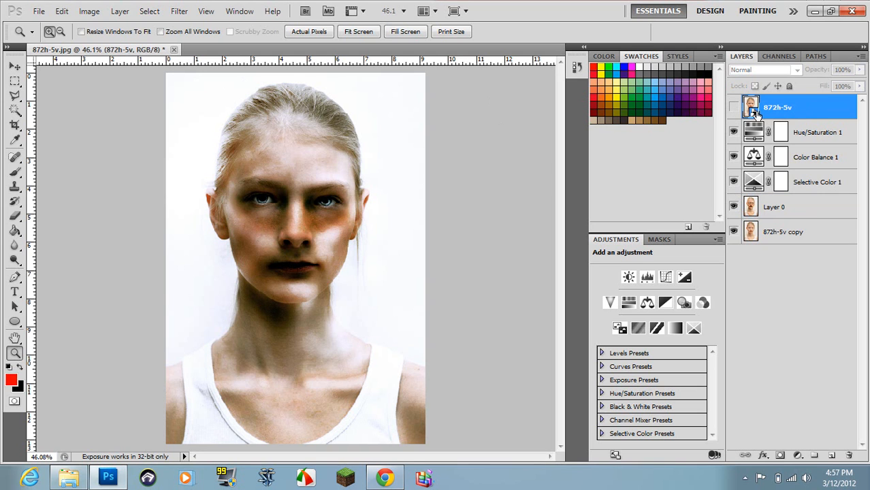
click(735, 107)
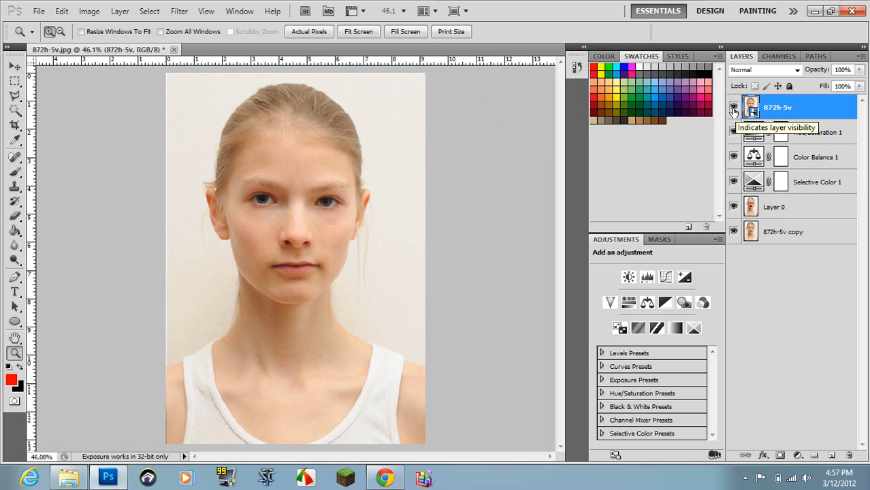
click(734, 109)
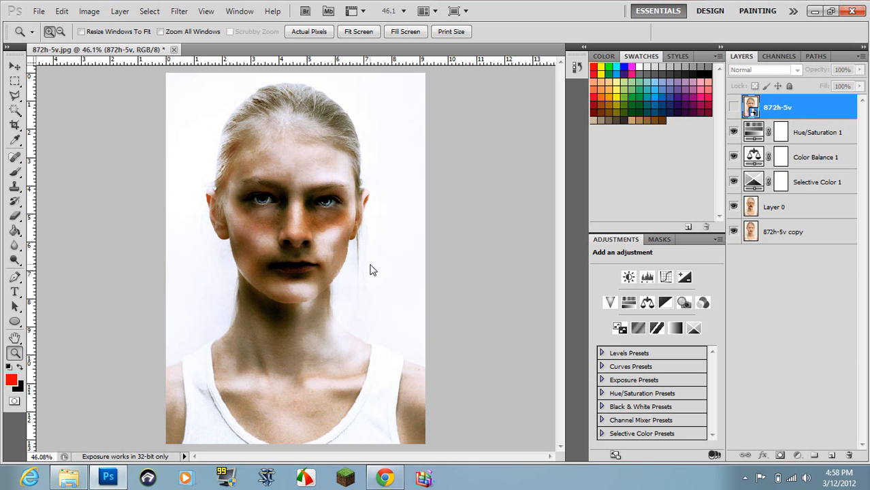
drag(241, 175, 367, 229)
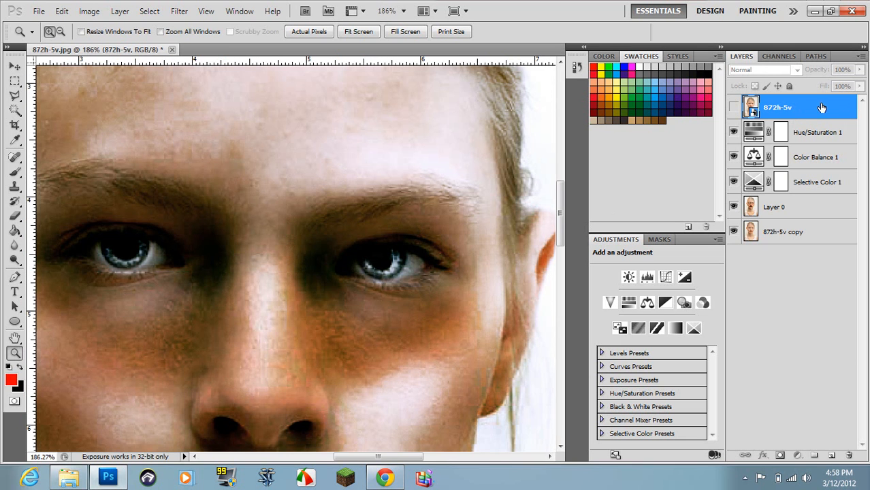
click(733, 108)
click(734, 113)
right_click(322, 311)
click(350, 323)
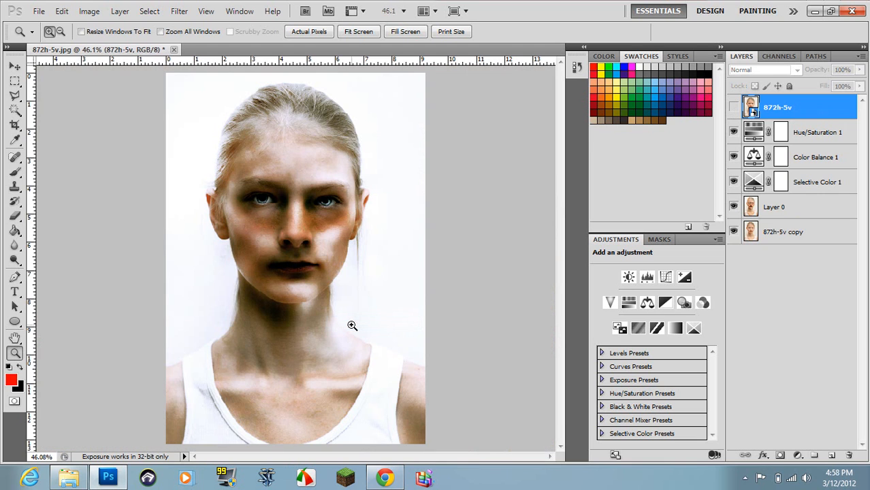
- Delete the three adjustment layers, Layer 0 and the 872h-5v copy layer, and make the original 872h-5v layer visible
click(816, 133)
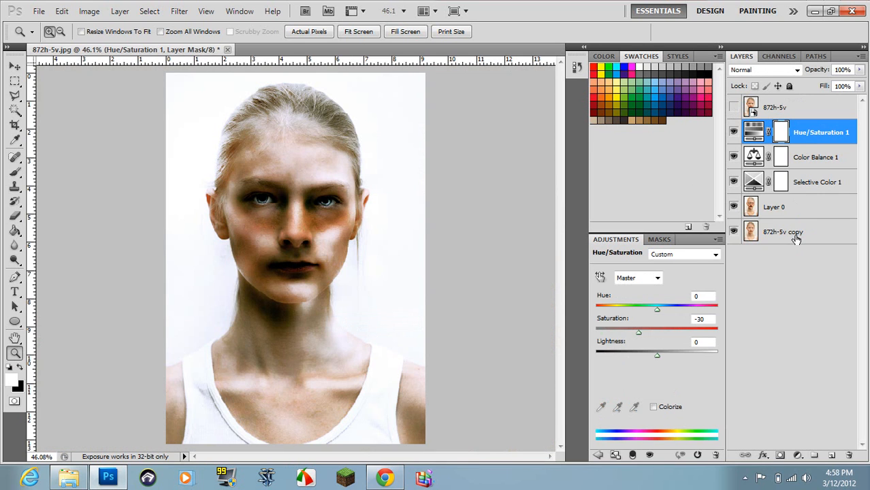
shift+click(797, 238)
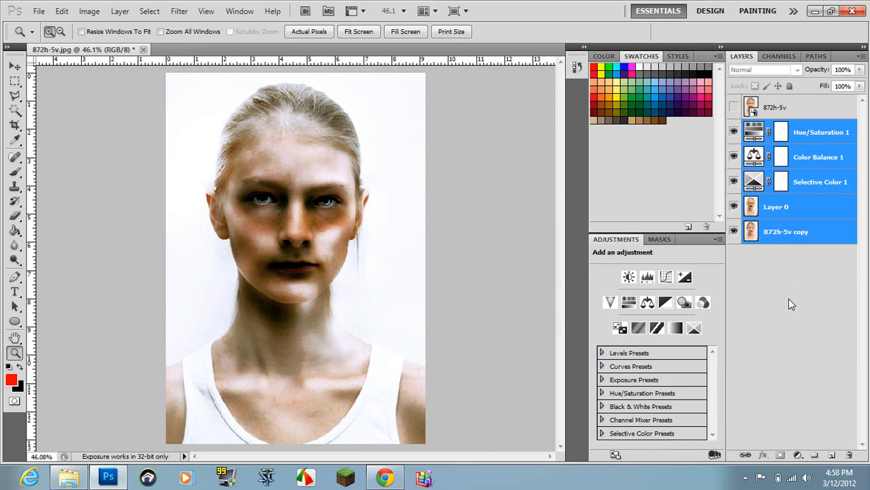
key(Delete)
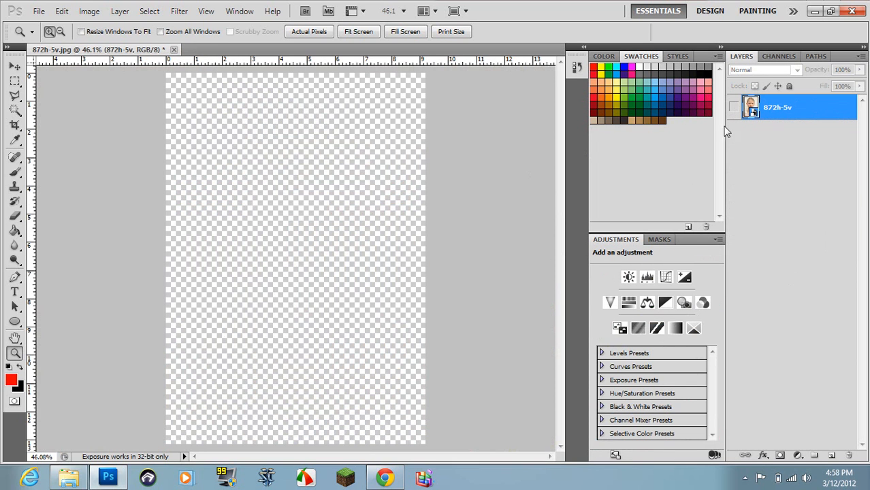
click(733, 107)
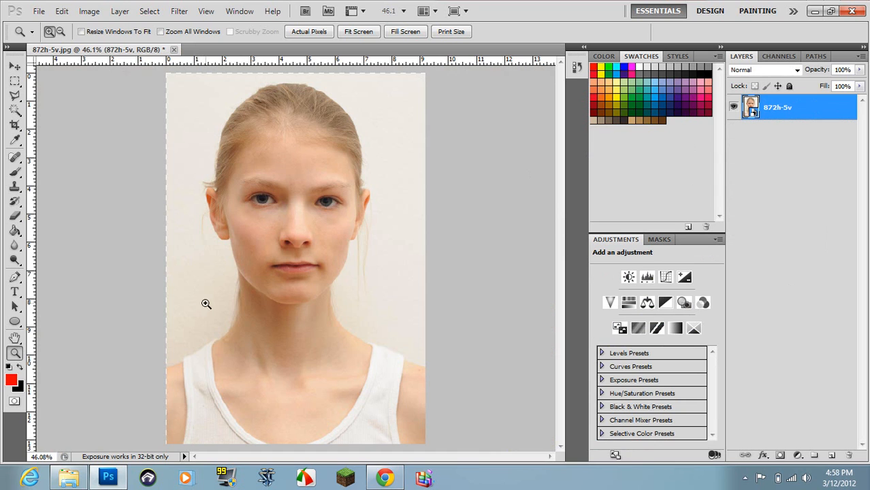
- Use the Quick Selection tool to make a rough selection across the whole portrait photo
right_click(216, 272)
click(240, 280)
key(v)
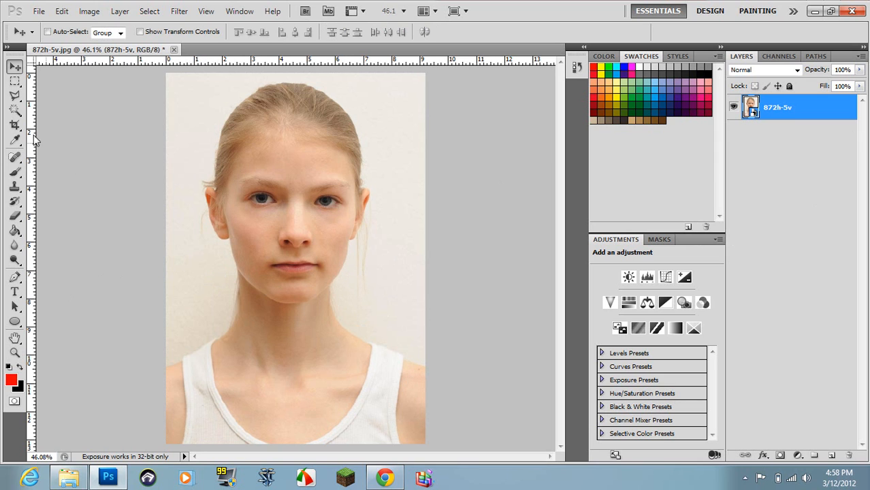
click(16, 111)
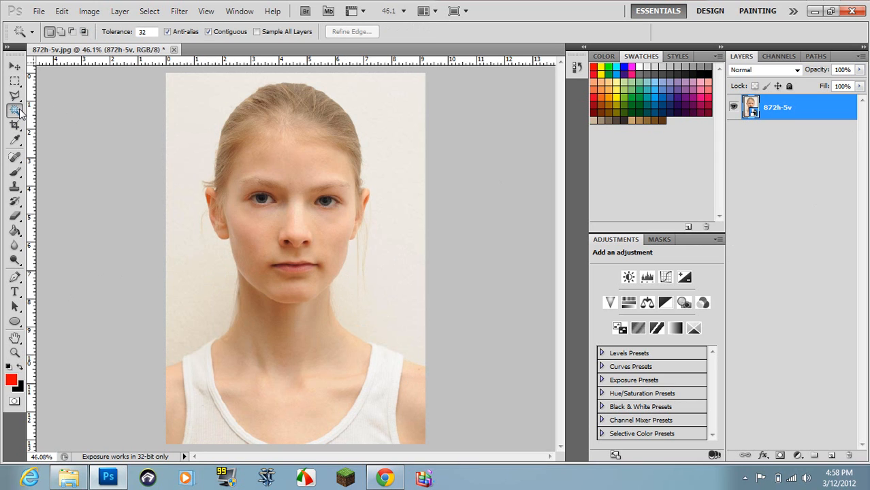
right_click(15, 110)
click(71, 111)
click(178, 81)
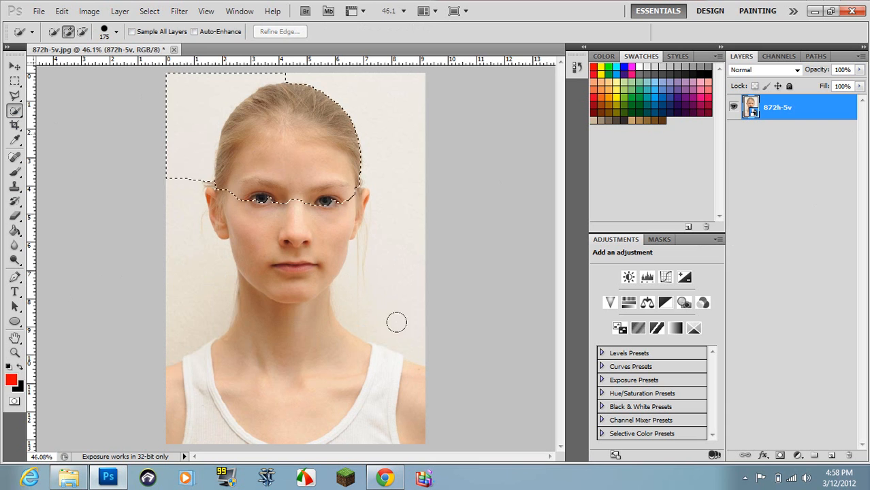
drag(397, 322, 442, 379)
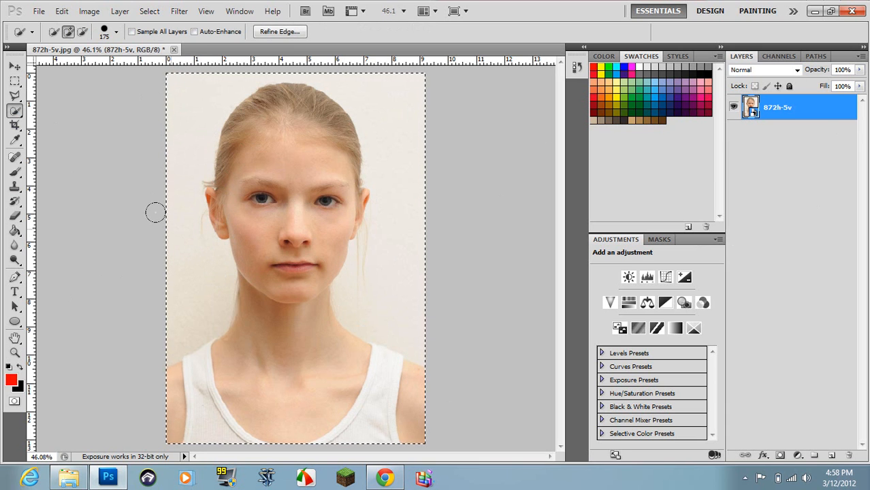
- Subtract the background from the quick selection and correct its edge along the hair, jaw and neck so only the woman is selected
mouse_move(155, 213)
mouse_down()
mouse_move(178, 175)
mouse_move(167, 88)
mouse_move(161, 235)
mouse_move(177, 274)
mouse_up()
mouse_move(385, 282)
mouse_down()
mouse_move(370, 257)
mouse_move(407, 202)
mouse_up()
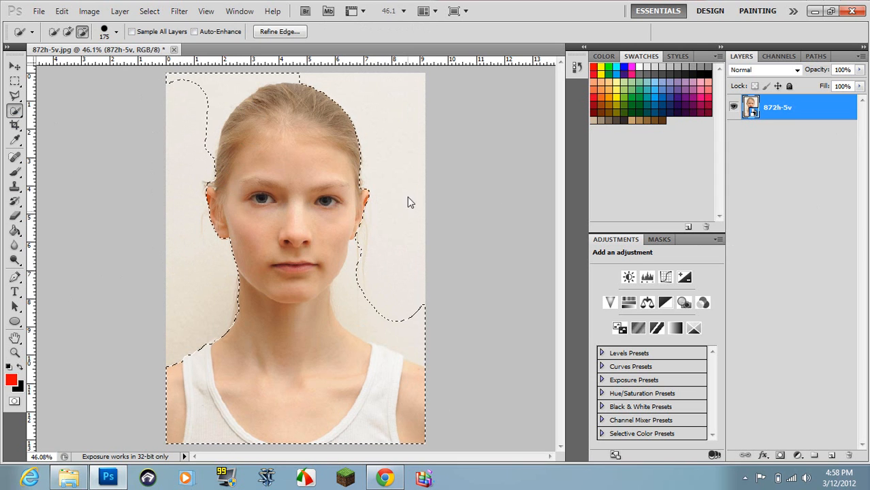
mouse_move(280, 75)
mouse_down()
mouse_move(238, 59)
mouse_move(178, 66)
mouse_move(215, 70)
mouse_move(191, 86)
mouse_move(182, 108)
mouse_move(181, 125)
mouse_move(207, 158)
mouse_up()
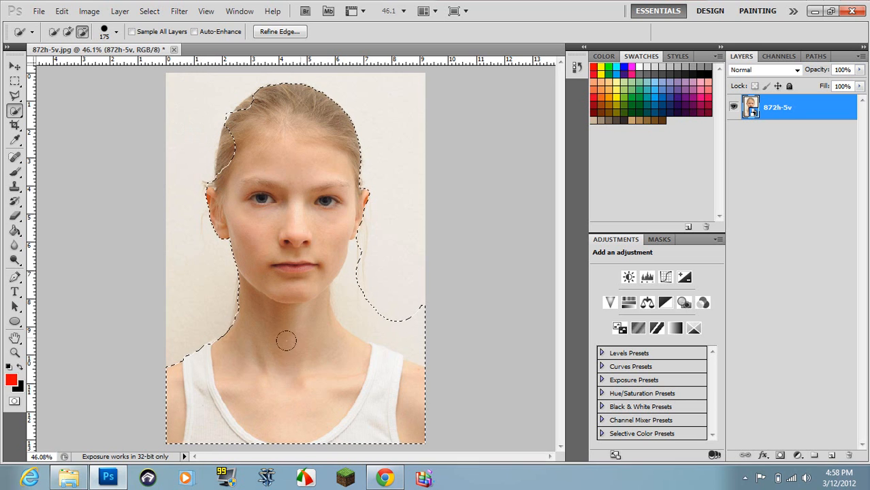
mouse_move(286, 341)
mouse_down()
mouse_move(369, 308)
mouse_move(344, 273)
mouse_move(414, 314)
mouse_move(396, 316)
mouse_move(347, 292)
mouse_move(368, 299)
mouse_move(340, 252)
mouse_up()
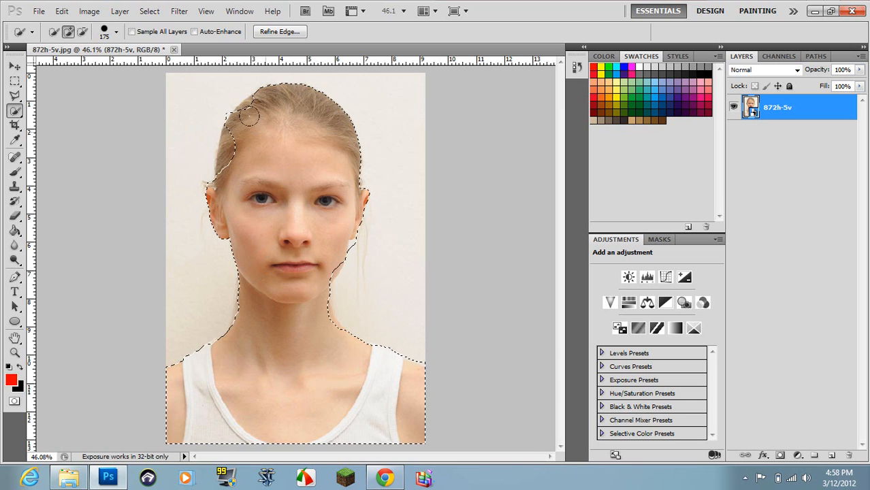
drag(248, 117, 249, 103)
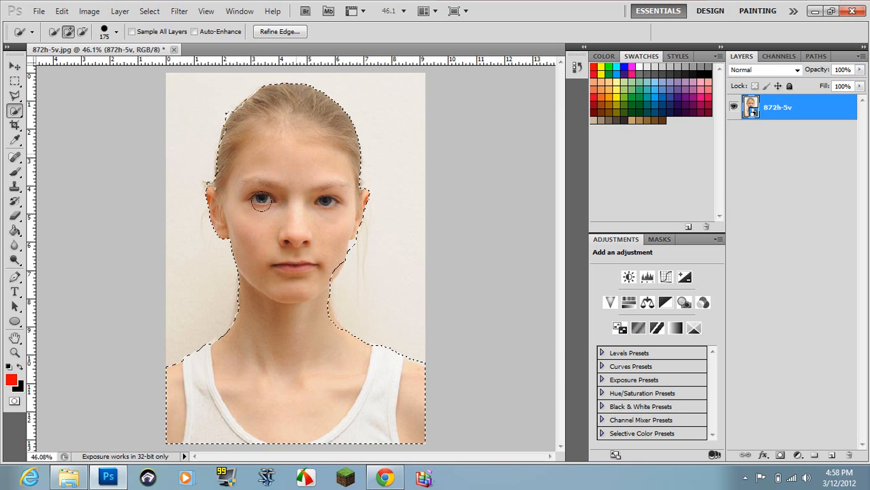
drag(301, 331, 290, 257)
key(alt)
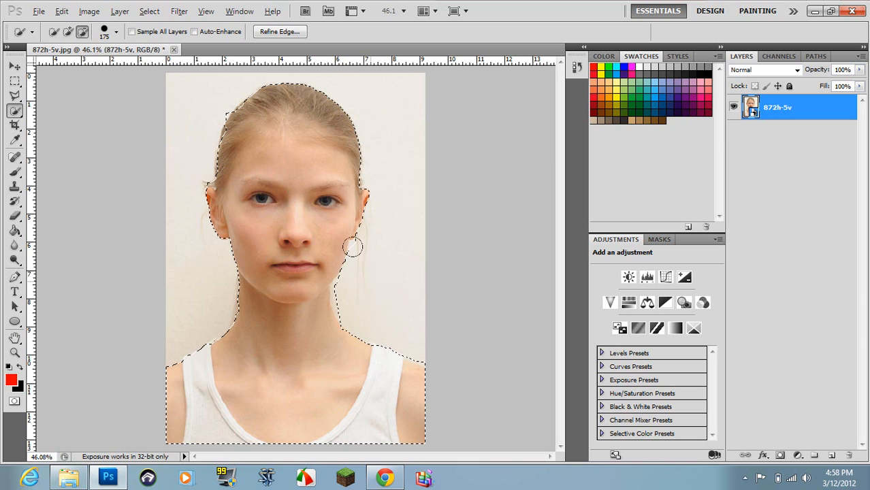
drag(336, 276, 336, 278)
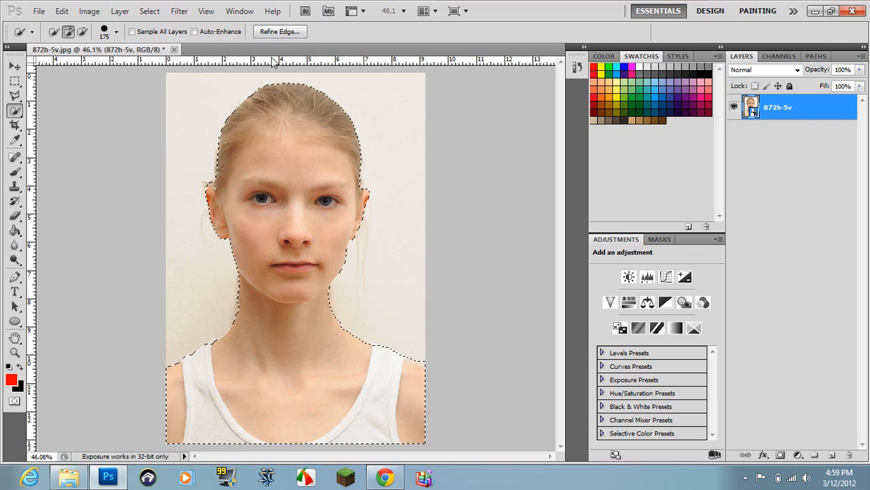
- Open Refine Edge for the selection and set its view mode to Black & White
click(279, 31)
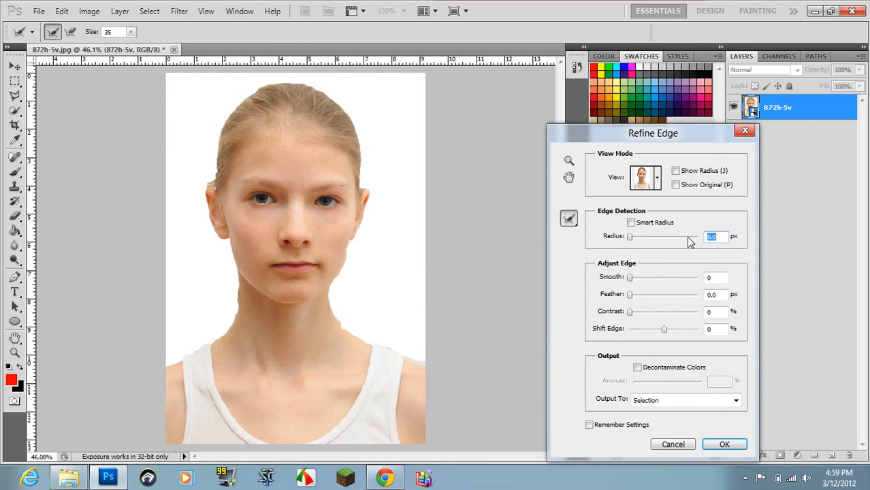
click(658, 184)
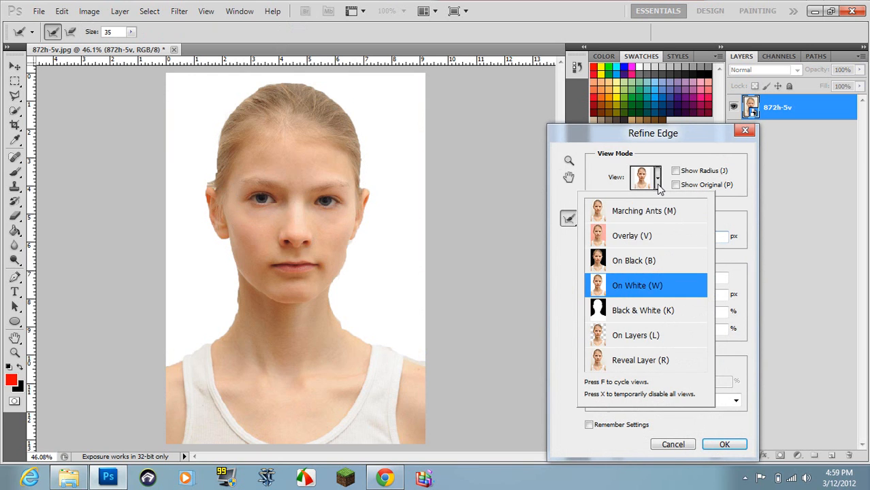
click(654, 316)
click(696, 140)
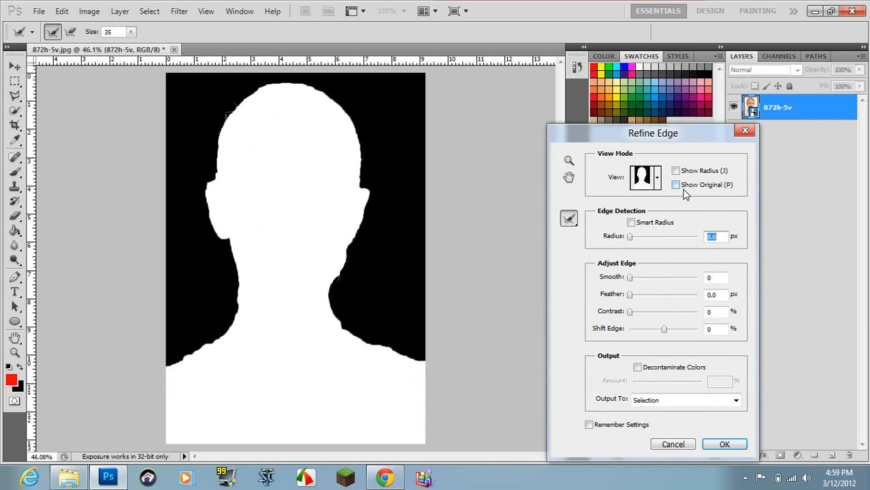
click(658, 179)
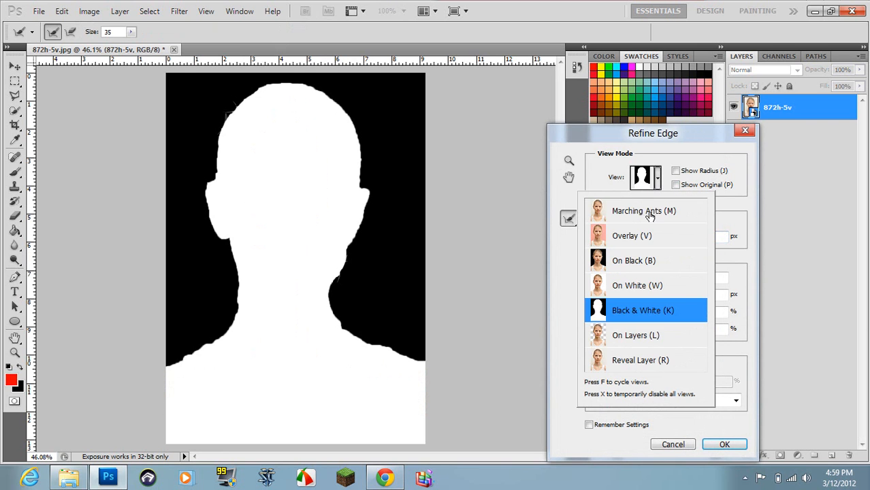
click(650, 211)
click(657, 181)
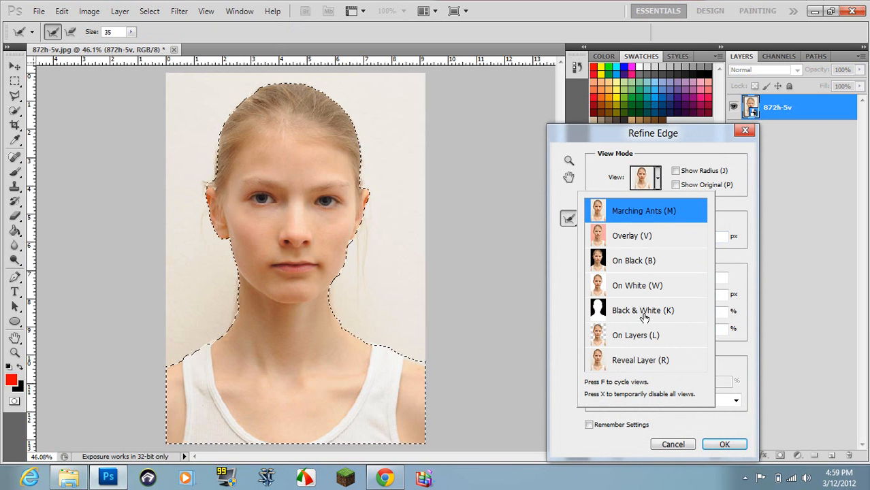
click(748, 197)
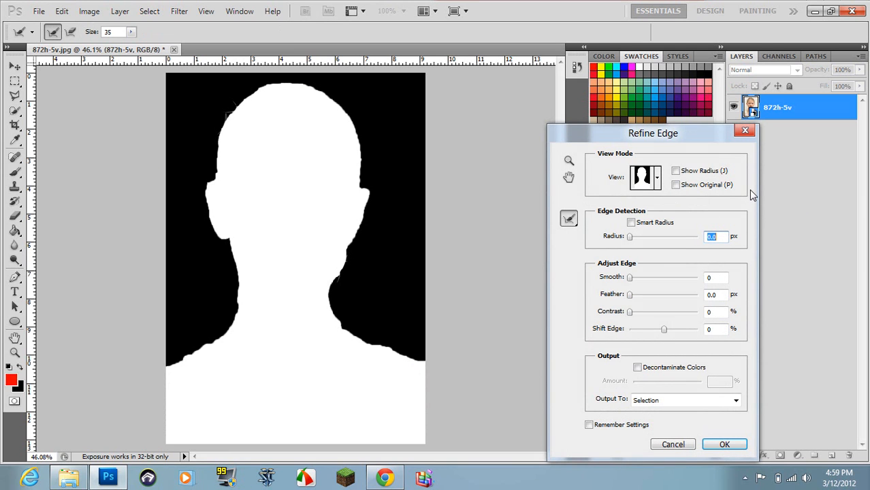
- Enable Smart Radius with a 7.5 px radius and refine the selection edge along the jaw and both sides of the neck
click(631, 223)
drag(632, 239, 653, 241)
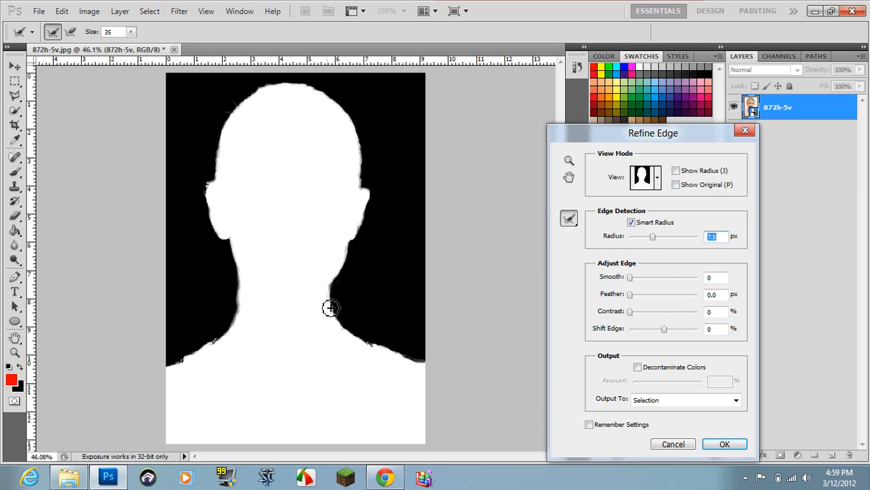
mouse_move(350, 251)
mouse_down()
mouse_move(335, 284)
mouse_move(337, 304)
mouse_up()
drag(244, 276, 245, 315)
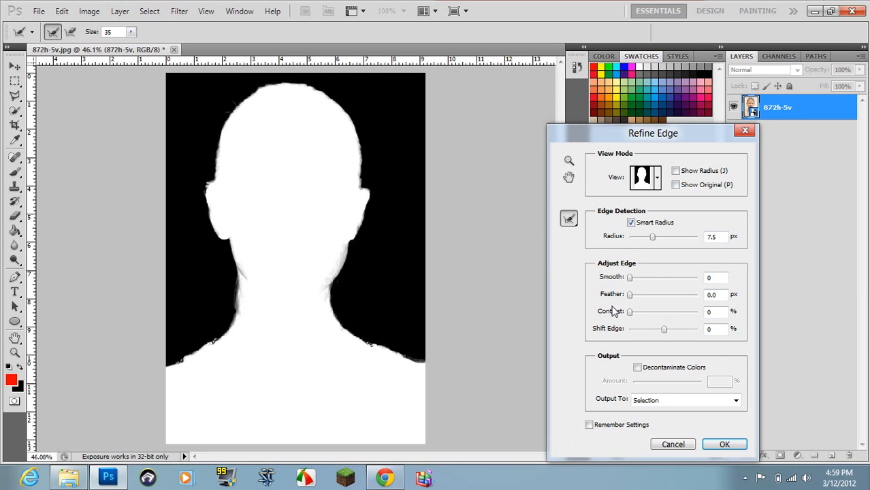
- Set Contrast to 27% and Shift Edge to +55%, enable Decontaminate Colors, and output the selection to a new layer with layer mask
mouse_move(631, 311)
mouse_down()
mouse_move(647, 315)
mouse_move(633, 317)
mouse_move(640, 321)
mouse_up()
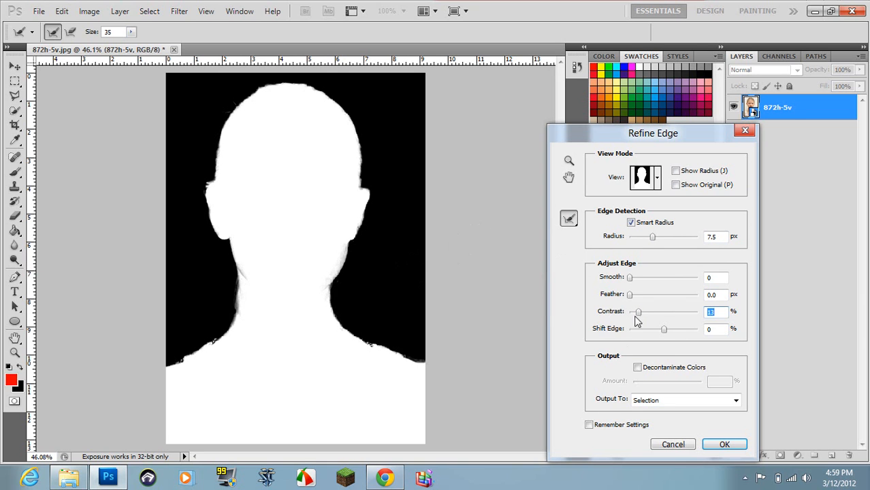
drag(637, 322, 686, 341)
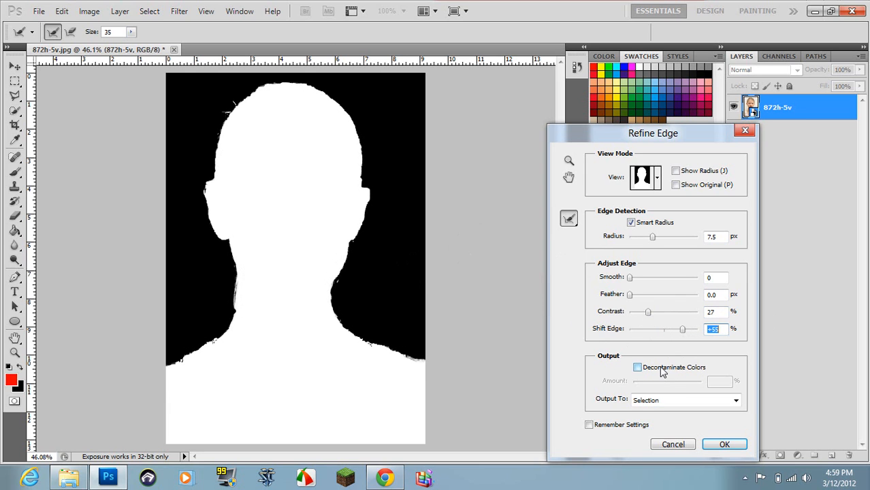
click(637, 368)
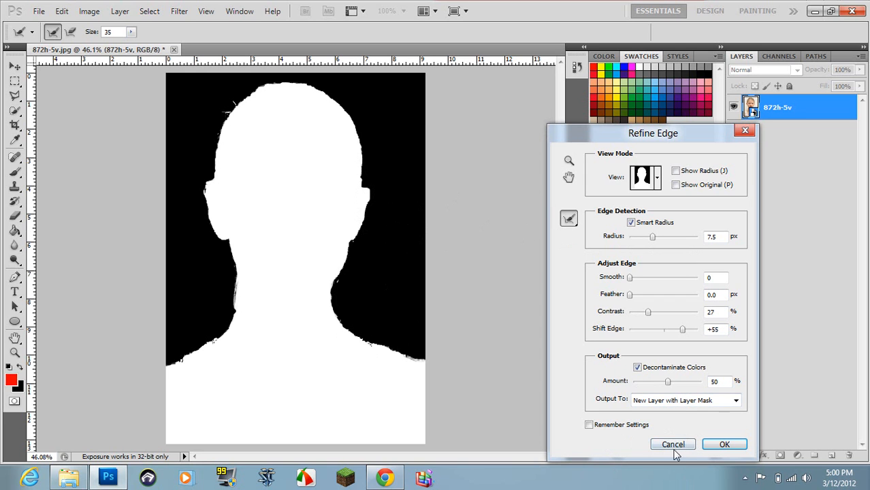
click(724, 445)
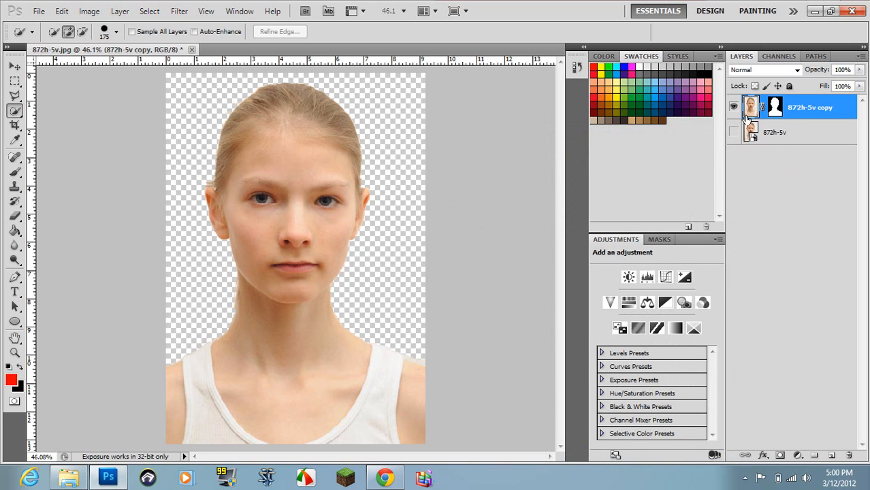
- Check the original 872h-5v layer beneath the masked copy and delete it
click(735, 132)
click(735, 133)
click(797, 135)
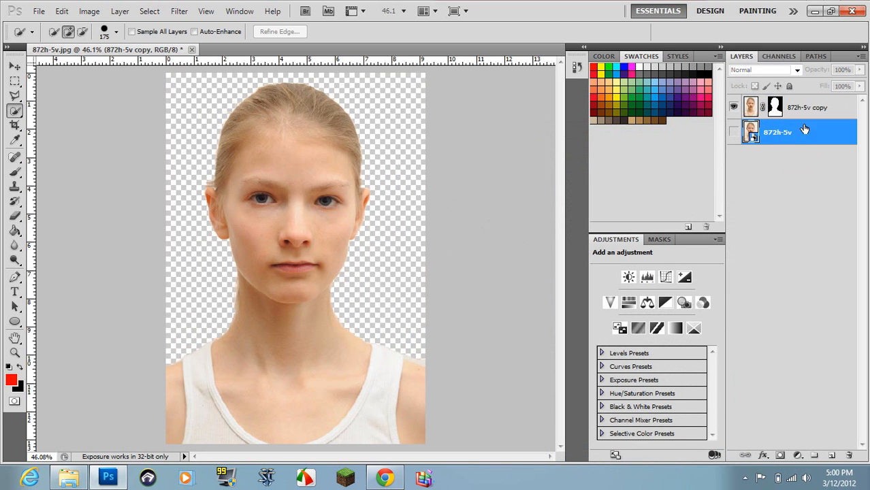
key(Delete)
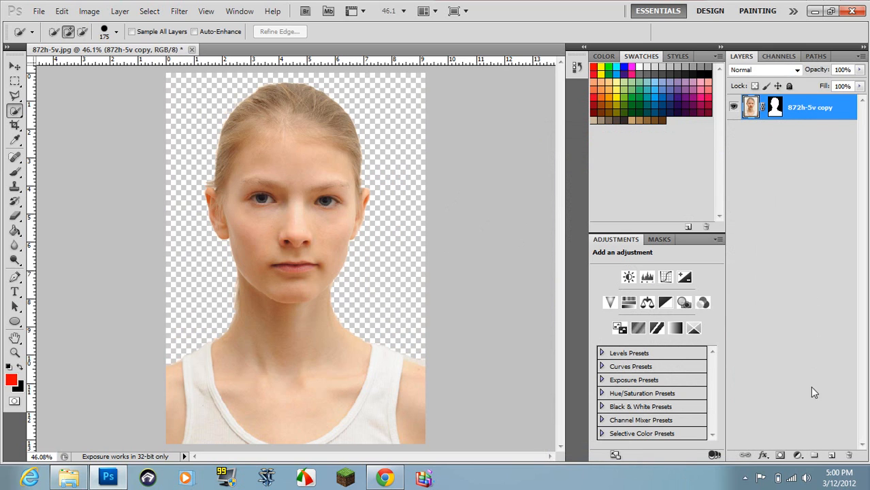
- Add a new layer above the portrait and set the foreground color to medium gray and the background color to white
click(831, 456)
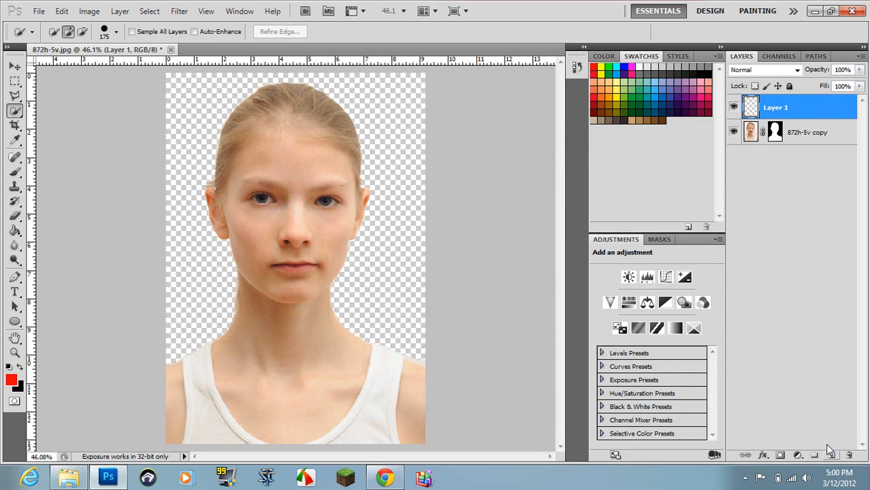
click(12, 383)
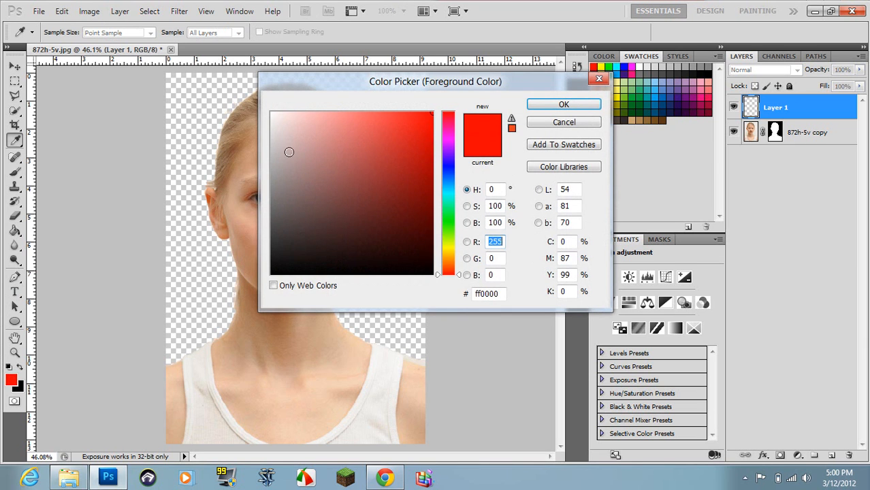
drag(281, 122, 270, 112)
click(564, 104)
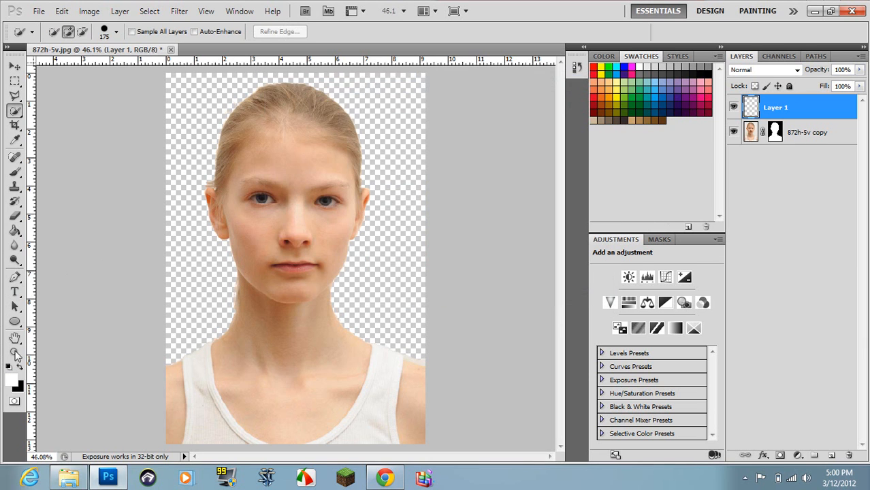
click(20, 369)
click(11, 380)
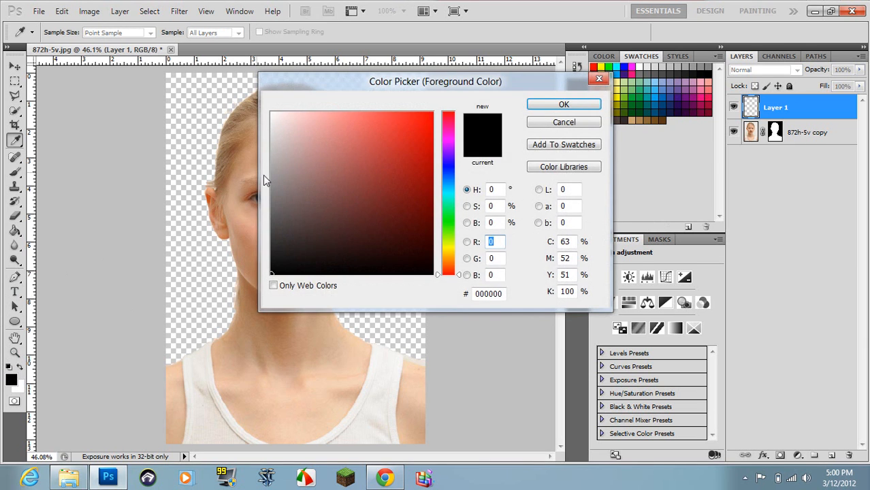
drag(271, 181, 259, 173)
click(563, 103)
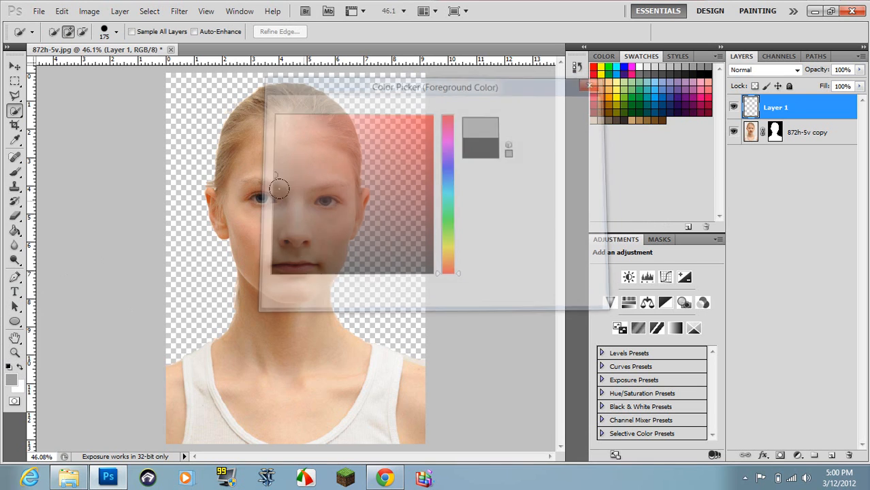
- Fill Layer 1 with a vertical linear gradient from gray below to white above and place it beneath the portrait layer
click(18, 231)
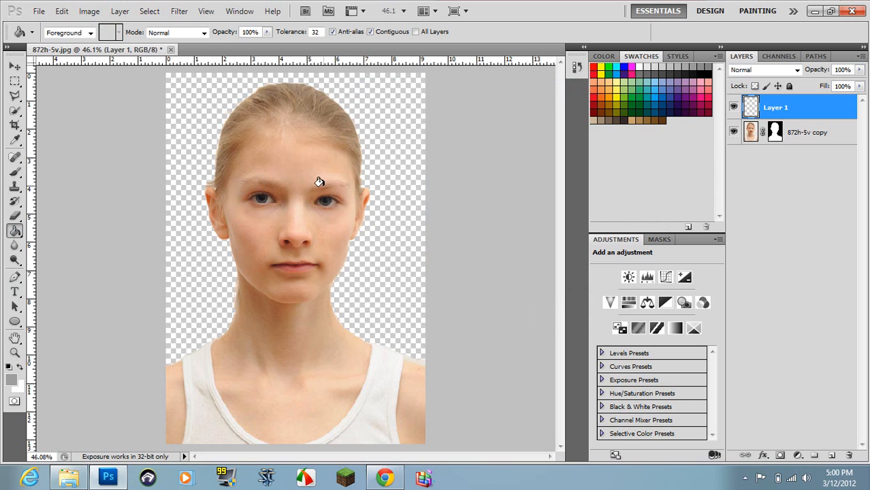
click(15, 232)
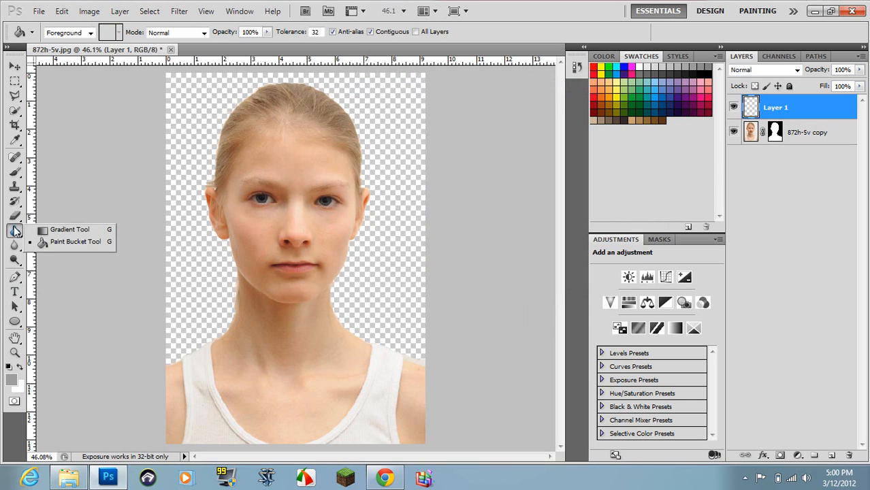
click(62, 230)
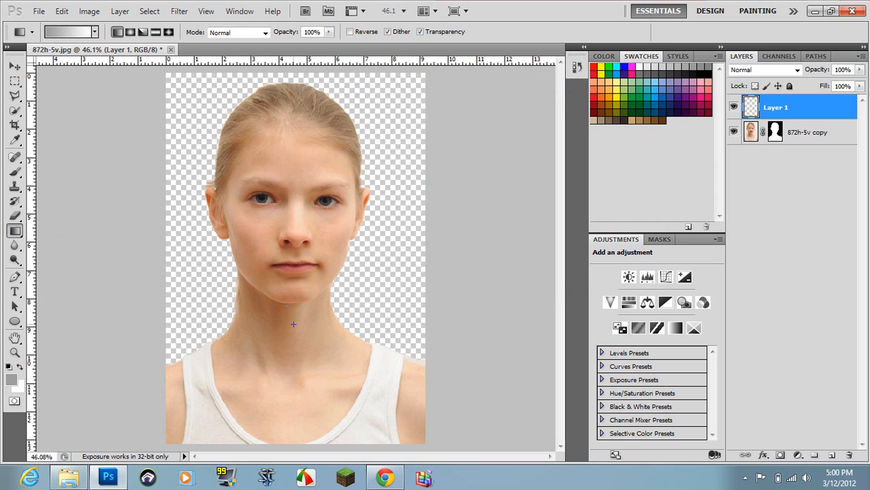
drag(293, 324, 295, 171)
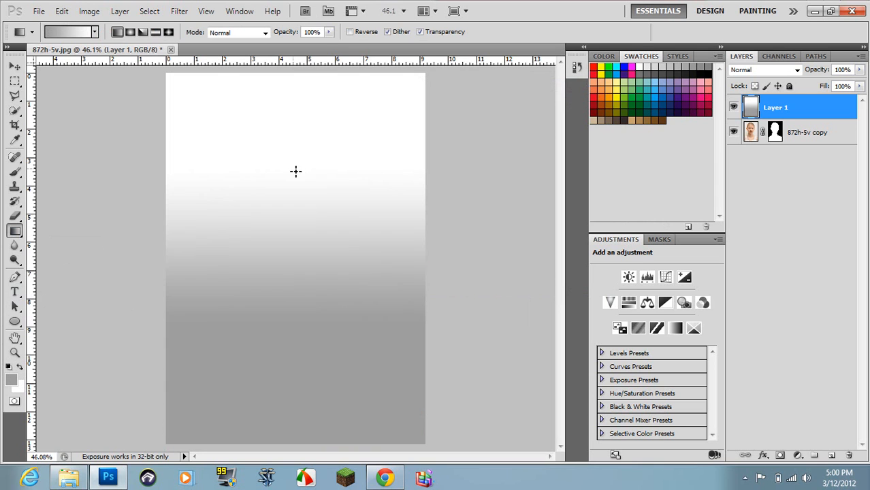
drag(794, 110, 801, 149)
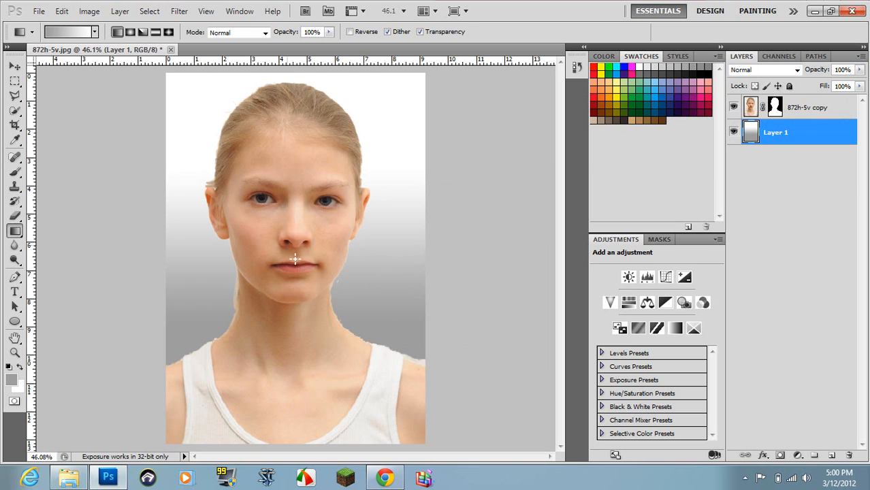
- Erase the stray edge fragments along the jaw and neck at the image's right on the 872h-5v copy layer with a 45 px eraser, undoing the last stroke
key(z)
drag(341, 286, 338, 277)
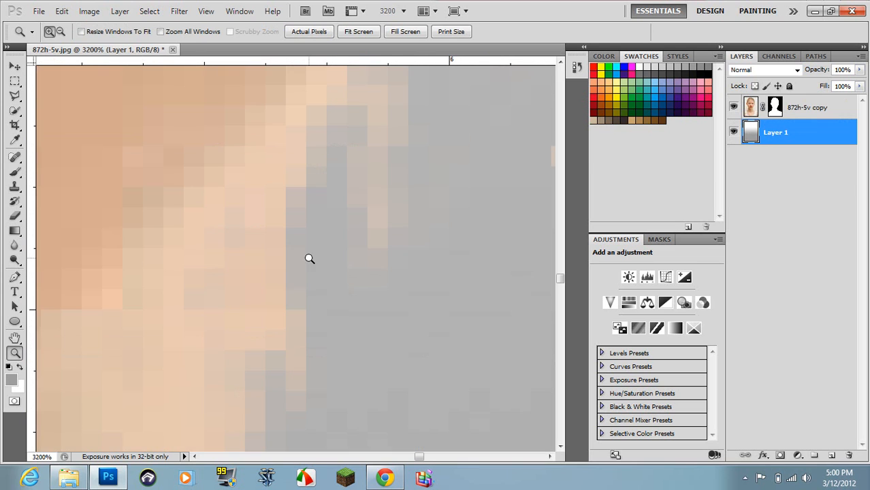
right_click(307, 257)
click(340, 267)
drag(315, 251, 397, 335)
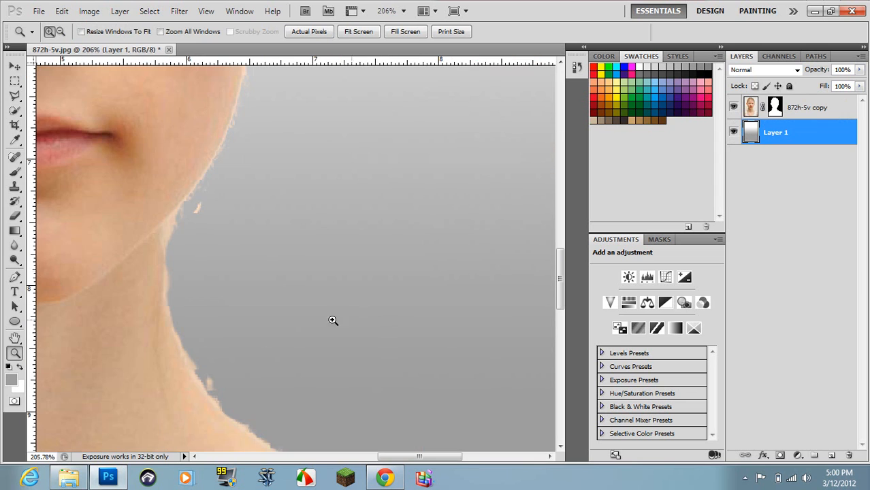
key(e)
click(205, 217)
key(ctrl+z)
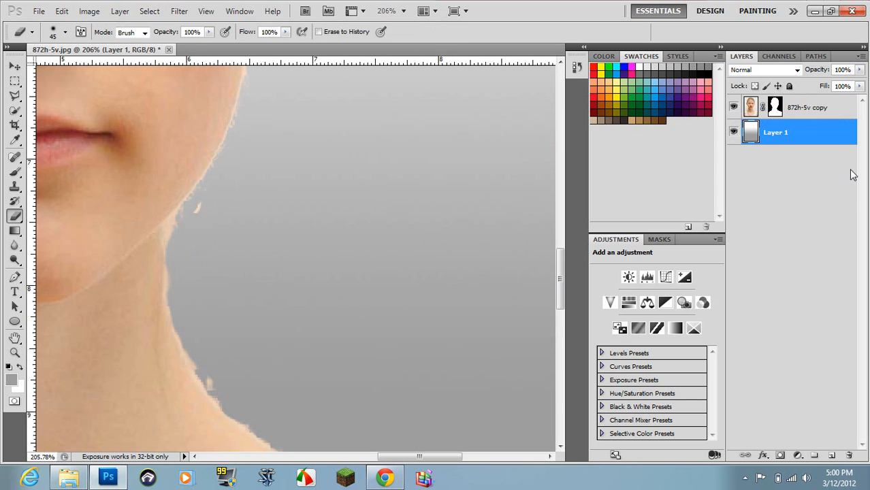
click(800, 114)
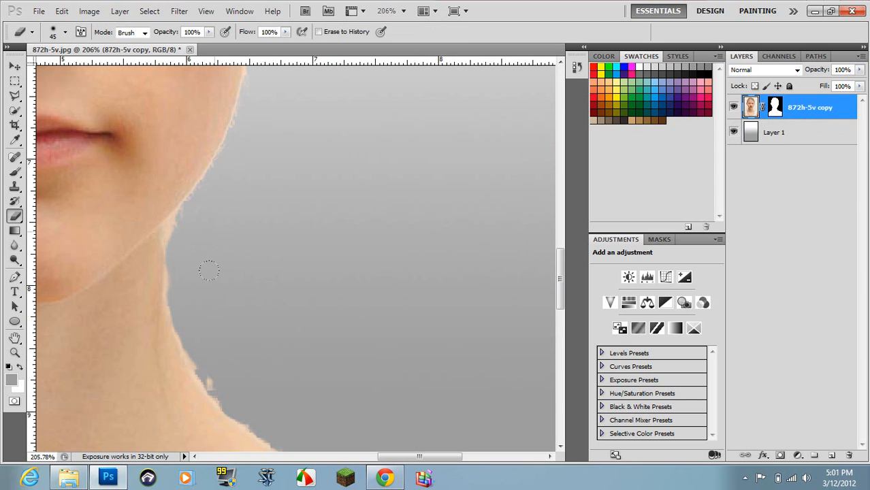
drag(199, 373, 246, 431)
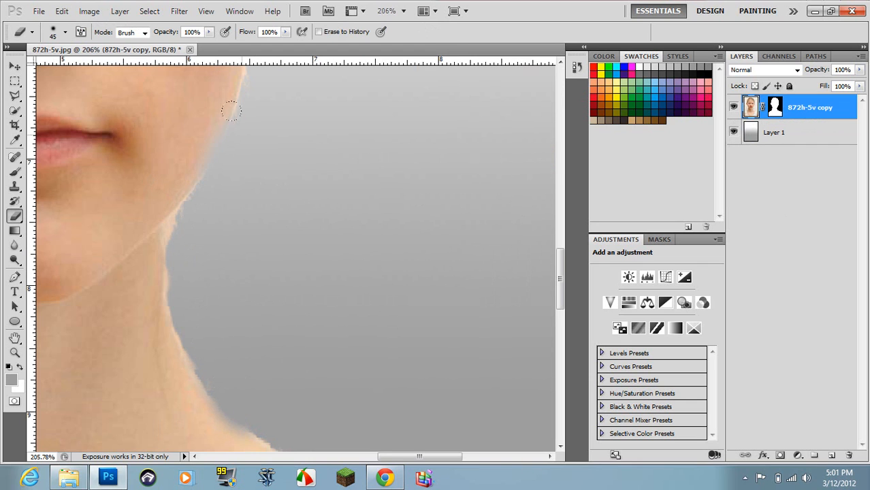
drag(228, 122, 223, 146)
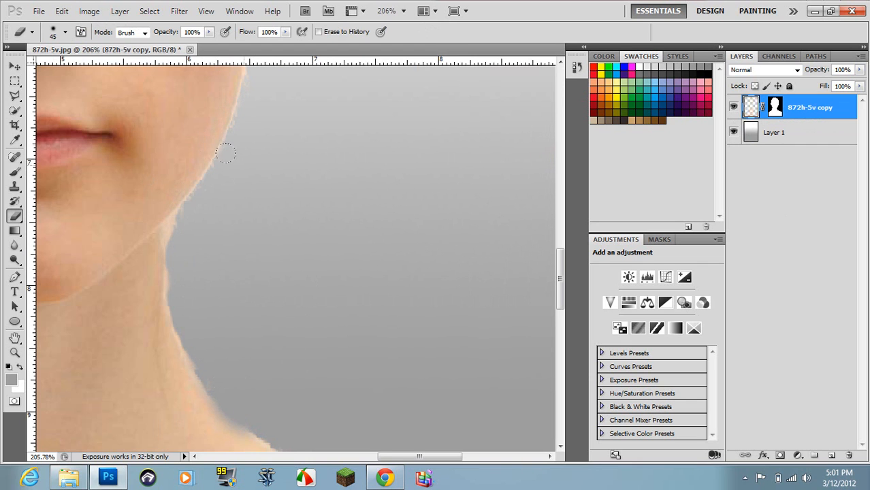
drag(212, 400, 243, 429)
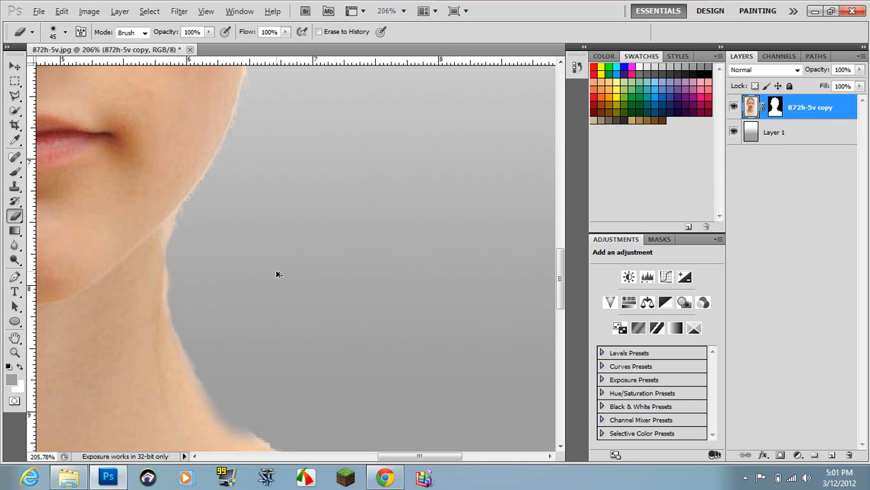
key(ctrl+z)
- Lighten the forehead and face using the Dodge tool with a 250 px brush, Midtones range and 100% exposure
key(z)
right_click(240, 288)
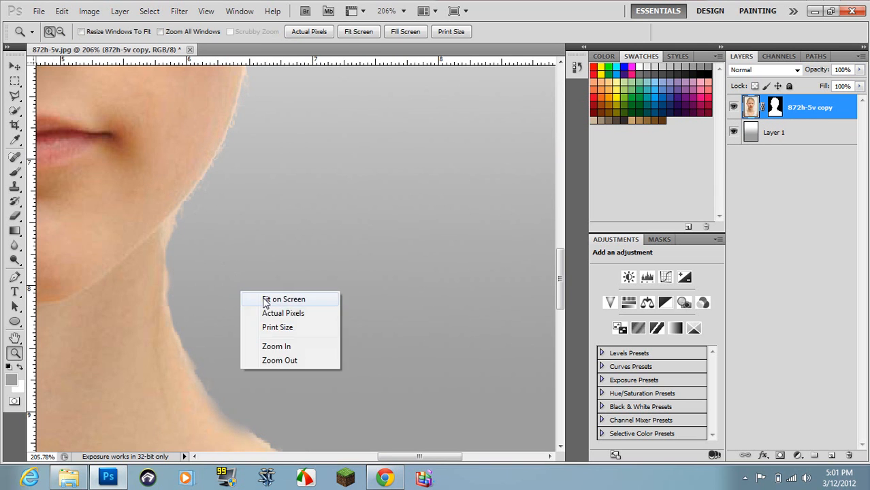
click(264, 297)
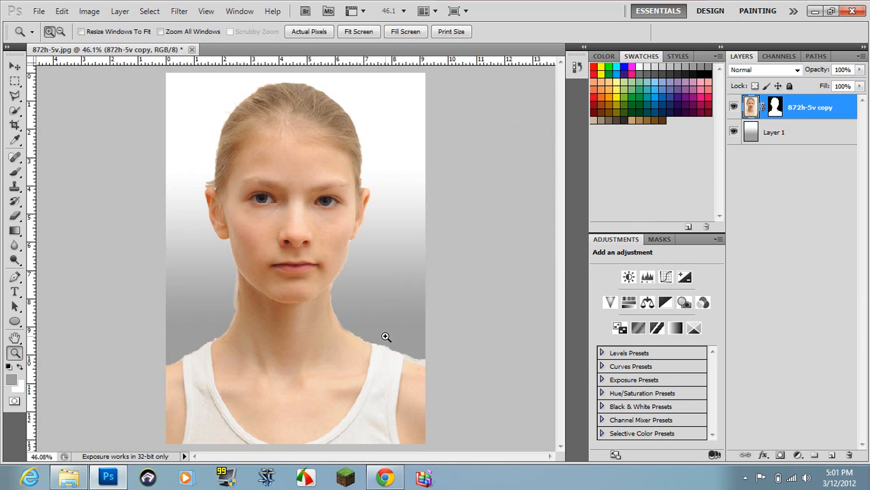
key(o)
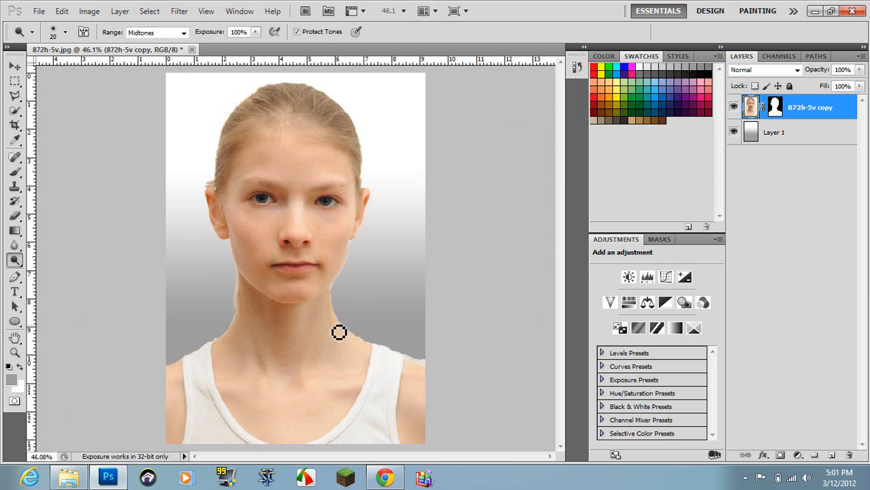
click(17, 263)
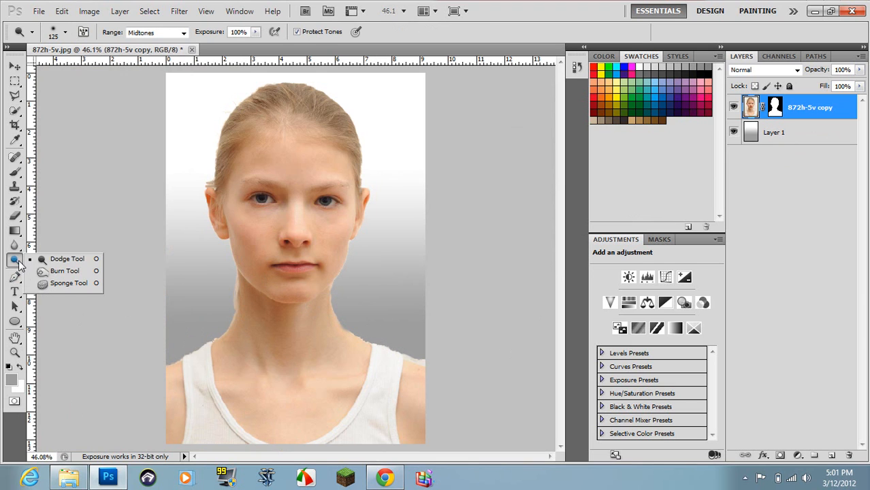
click(64, 259)
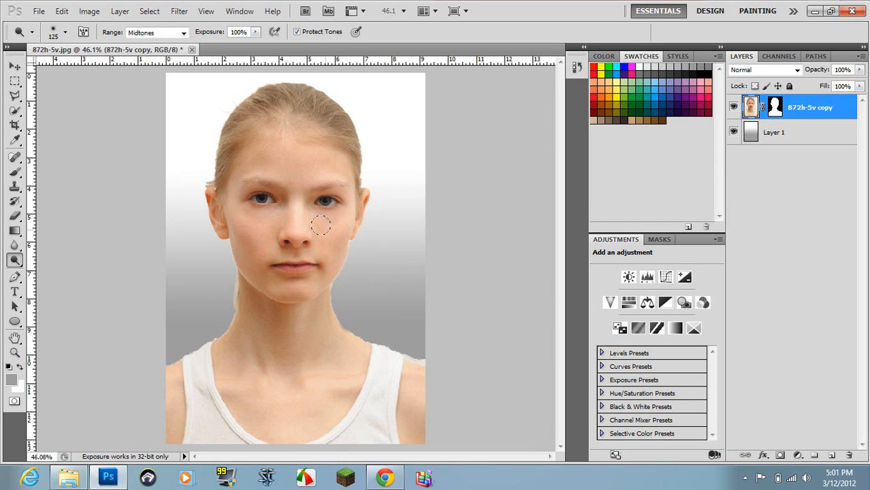
key(bracketright)
key(bracketright)
mouse_move(291, 144)
mouse_down()
mouse_move(265, 142)
mouse_move(217, 164)
mouse_move(211, 194)
mouse_move(239, 256)
mouse_move(231, 215)
mouse_move(263, 200)
mouse_move(310, 203)
mouse_move(299, 238)
mouse_move(272, 251)
mouse_move(227, 234)
mouse_move(270, 265)
mouse_move(217, 235)
mouse_move(219, 182)
mouse_move(209, 181)
mouse_move(234, 138)
mouse_move(292, 130)
mouse_move(333, 148)
mouse_up()
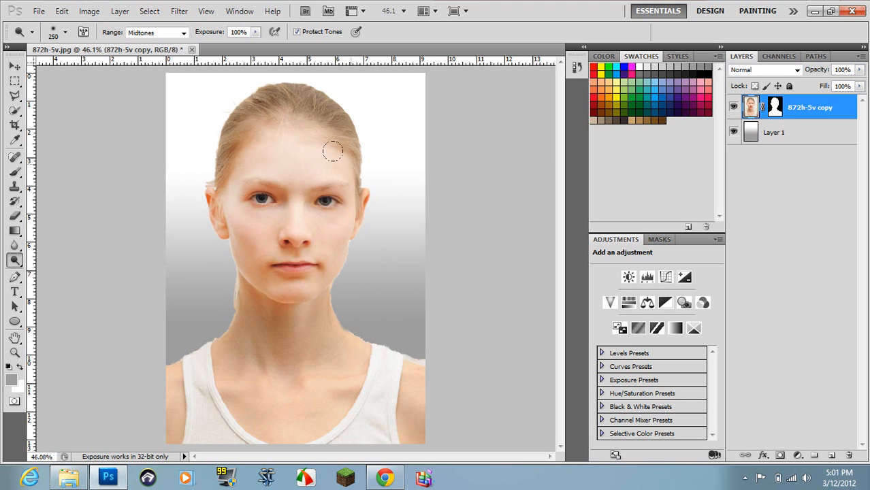
- Dodge the neck, chest, both shoulders, the cheek at the image's right and the hair along the hairline
mouse_move(296, 235)
mouse_down()
mouse_move(304, 329)
mouse_move(303, 300)
mouse_move(325, 356)
mouse_move(308, 393)
mouse_move(259, 393)
mouse_move(260, 327)
mouse_move(251, 293)
mouse_move(242, 294)
mouse_move(209, 361)
mouse_move(235, 399)
mouse_up()
drag(174, 369, 178, 435)
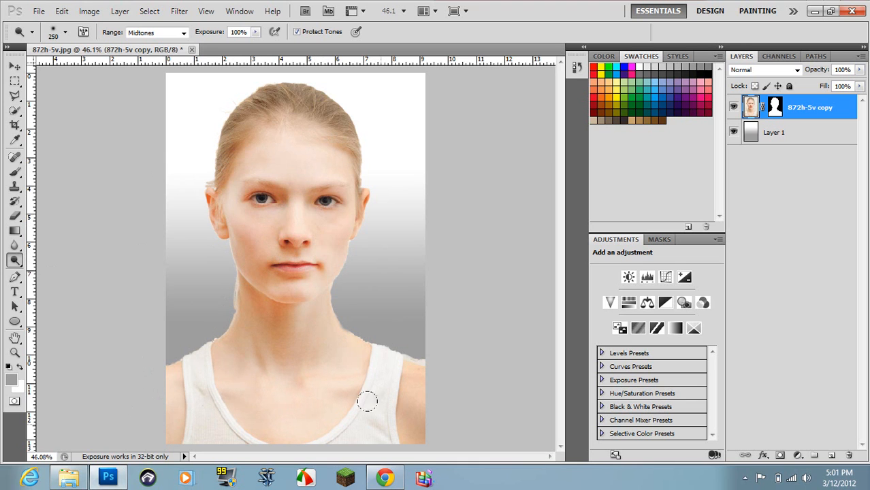
drag(395, 365, 401, 379)
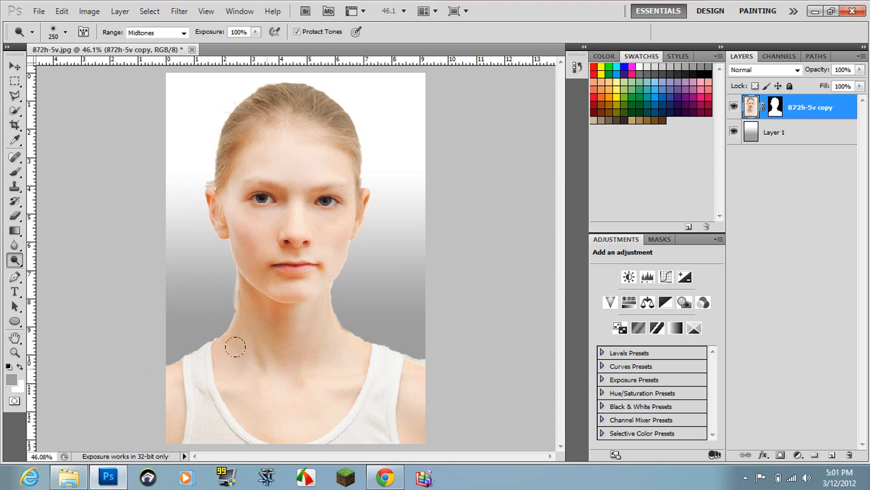
mouse_move(334, 210)
mouse_down()
mouse_move(328, 250)
mouse_move(353, 227)
mouse_up()
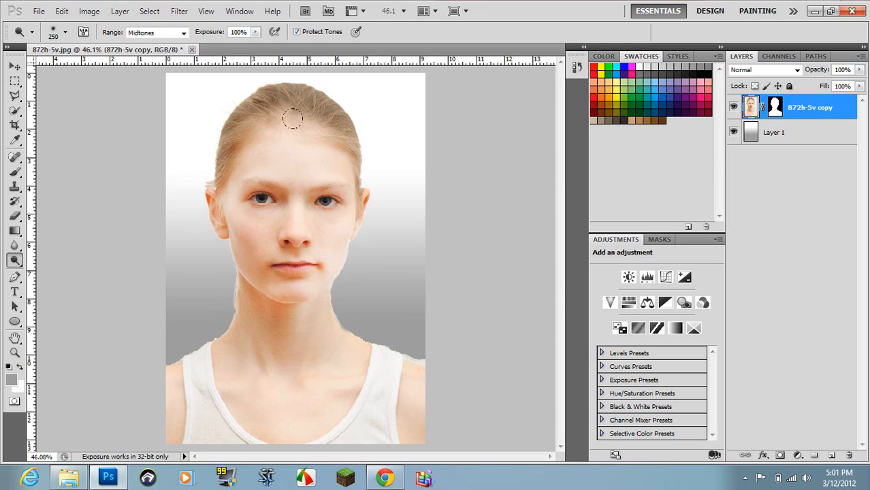
mouse_move(293, 120)
mouse_down()
mouse_move(316, 133)
mouse_move(317, 112)
mouse_move(216, 120)
mouse_move(235, 136)
mouse_up()
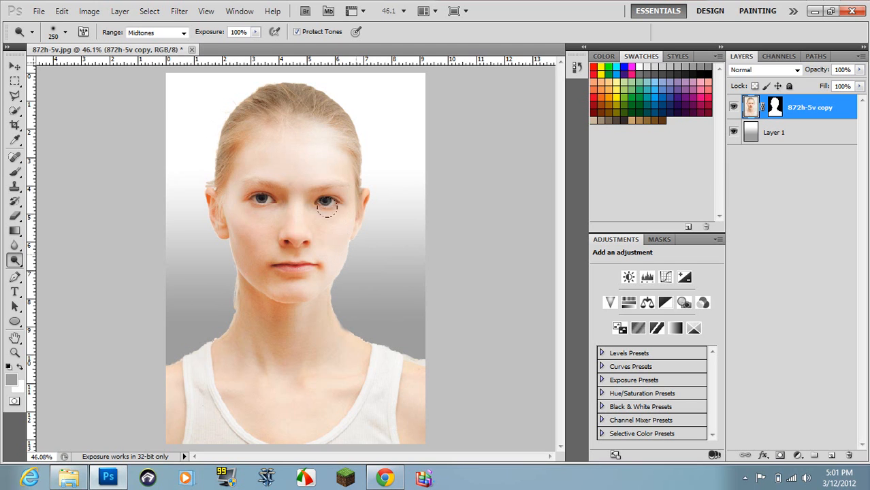
- Lower the Dodge exposure to 16% and subtly lighten the head and neck with 125 px and 150 px brushes
click(255, 32)
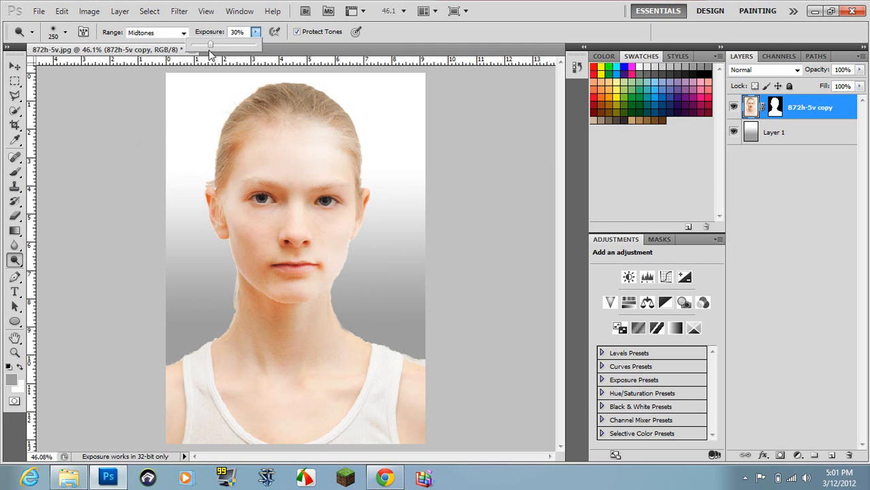
drag(211, 55, 201, 55)
key(bracketleft)
key(bracketleft)
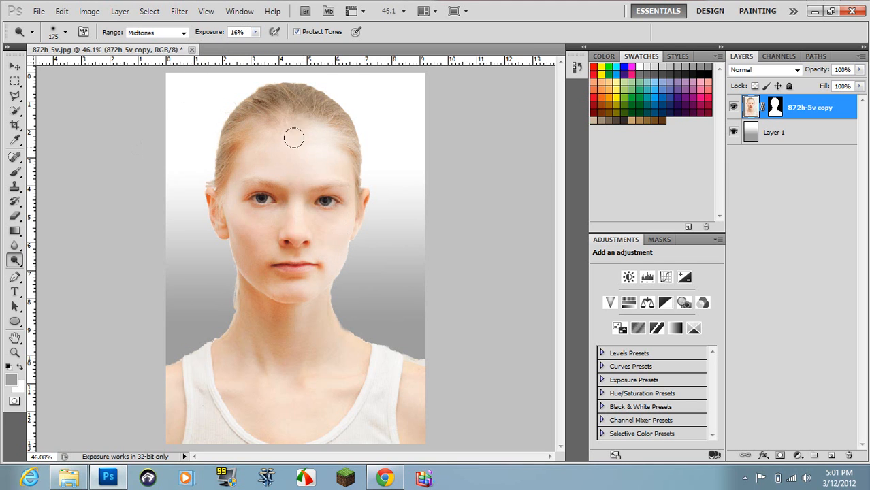
key(bracketleft)
key(bracketleft)
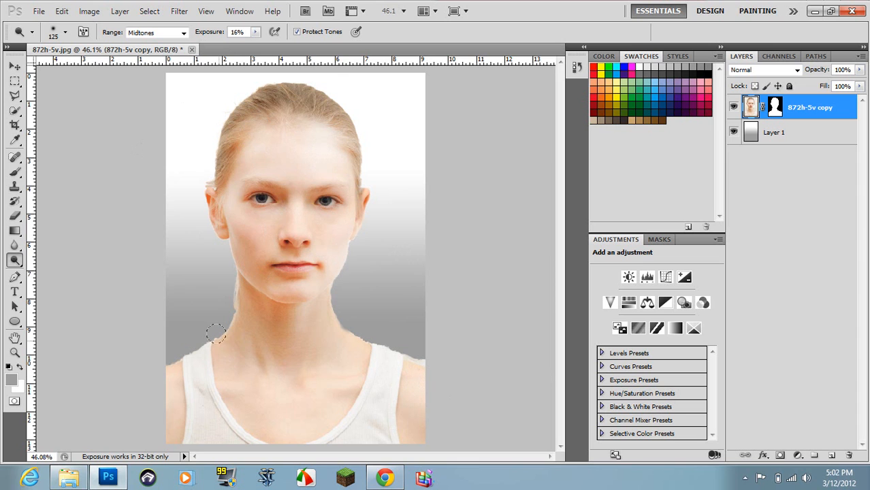
mouse_move(216, 333)
mouse_down()
mouse_move(230, 339)
mouse_move(247, 324)
mouse_up()
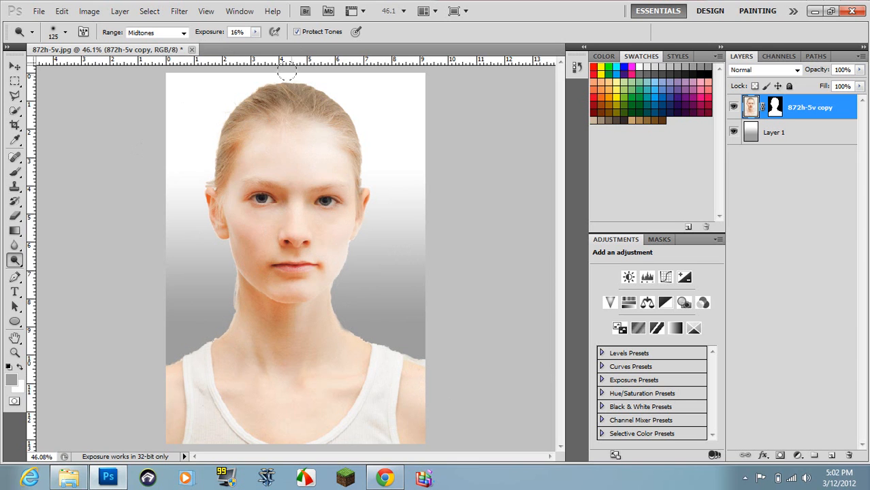
key(])
mouse_move(282, 73)
mouse_down()
mouse_move(235, 98)
mouse_move(215, 131)
mouse_move(199, 168)
mouse_move(198, 210)
mouse_move(189, 187)
mouse_move(220, 285)
mouse_move(215, 298)
mouse_move(168, 368)
mouse_move(149, 359)
mouse_move(279, 359)
mouse_move(356, 346)
mouse_move(380, 329)
mouse_move(370, 333)
mouse_move(402, 348)
mouse_move(321, 305)
mouse_up()
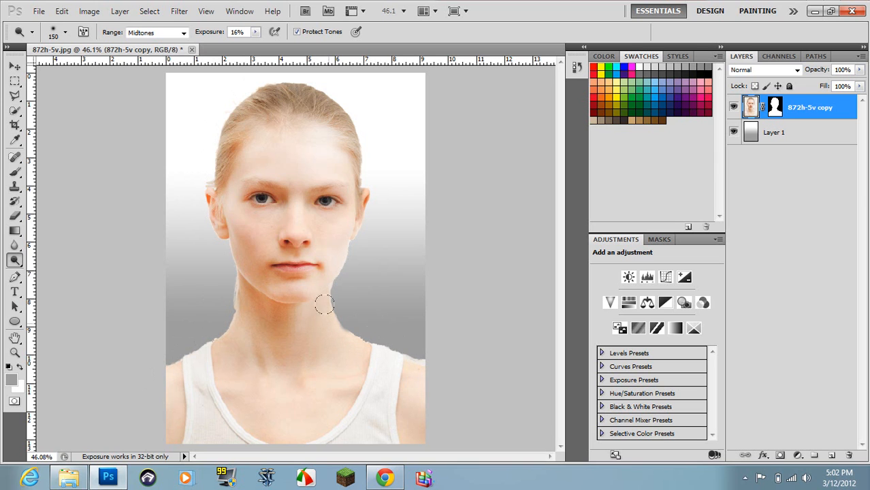
- Try further 16% dodge strokes over the face edges, hair and the area under the chin, and undo them
mouse_move(356, 222)
mouse_down()
mouse_move(353, 133)
mouse_move(300, 77)
mouse_move(254, 88)
mouse_up()
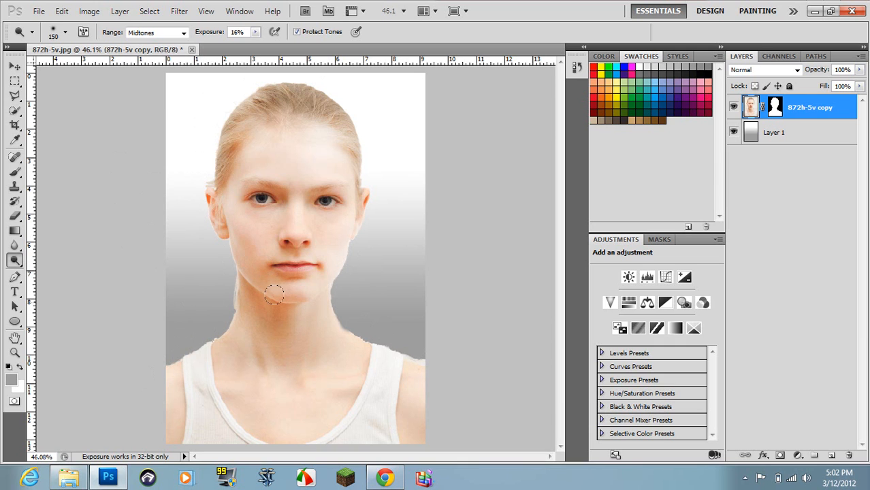
mouse_move(285, 303)
mouse_down()
mouse_move(274, 313)
mouse_move(245, 292)
mouse_move(309, 344)
mouse_up()
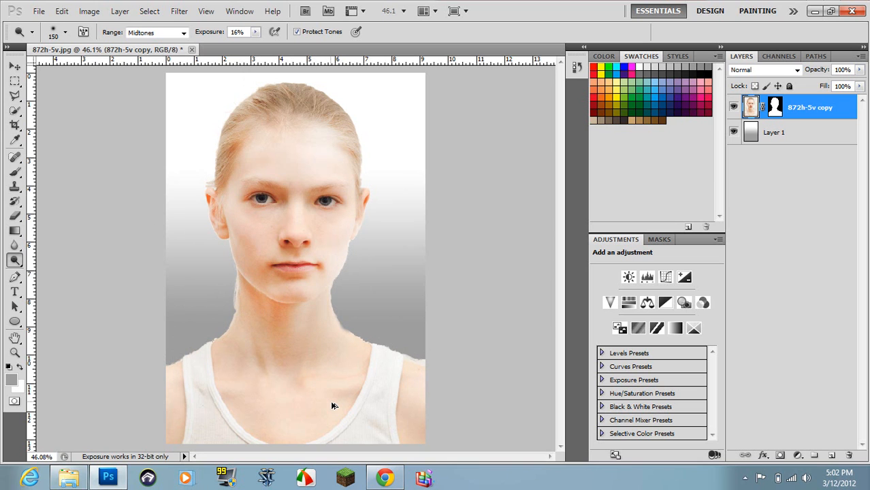
key(ctrl+alt+z)
key(ctrl+alt+z)
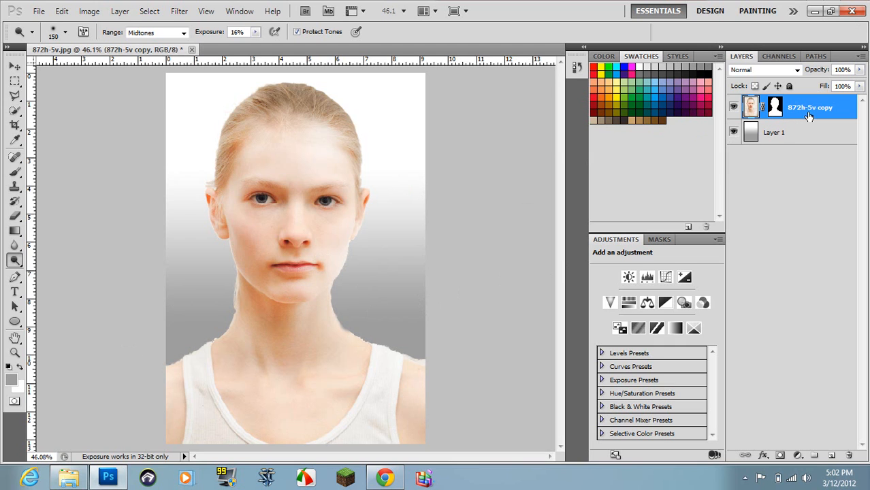
- Add a Selective Color adjustment layer above the cut-out portrait layer
click(798, 456)
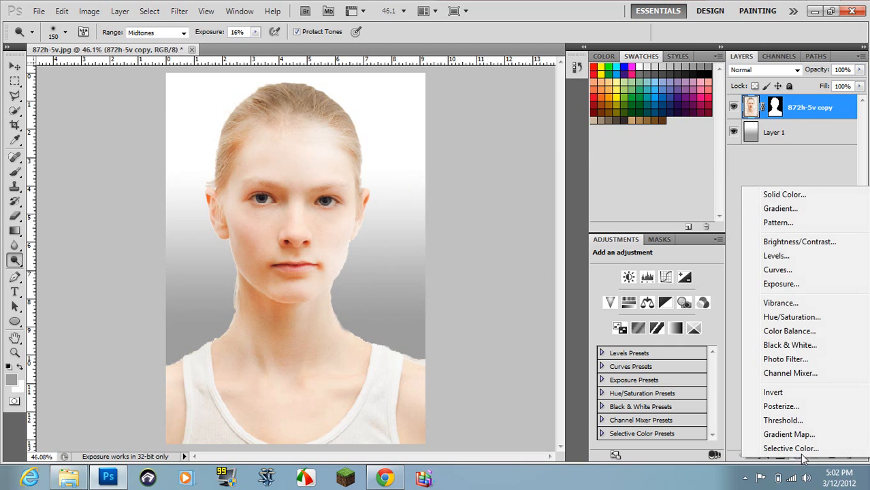
click(90, 11)
click(89, 11)
mouse_move(104, 43)
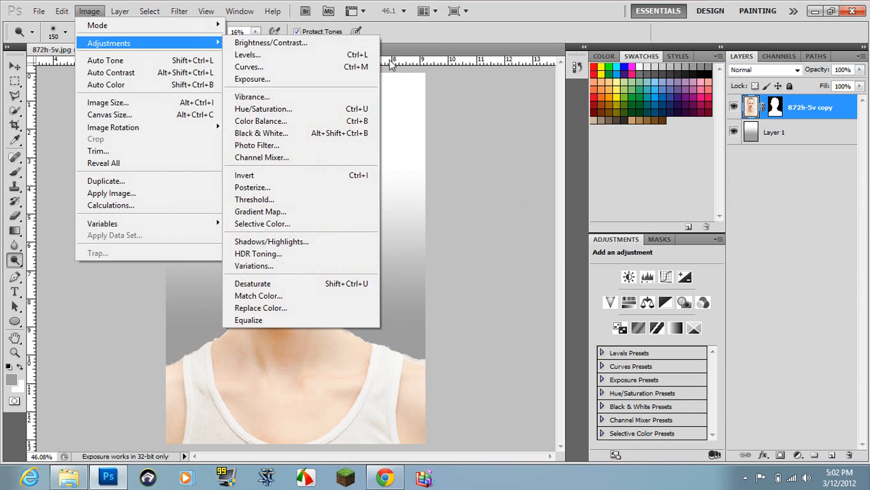
click(786, 323)
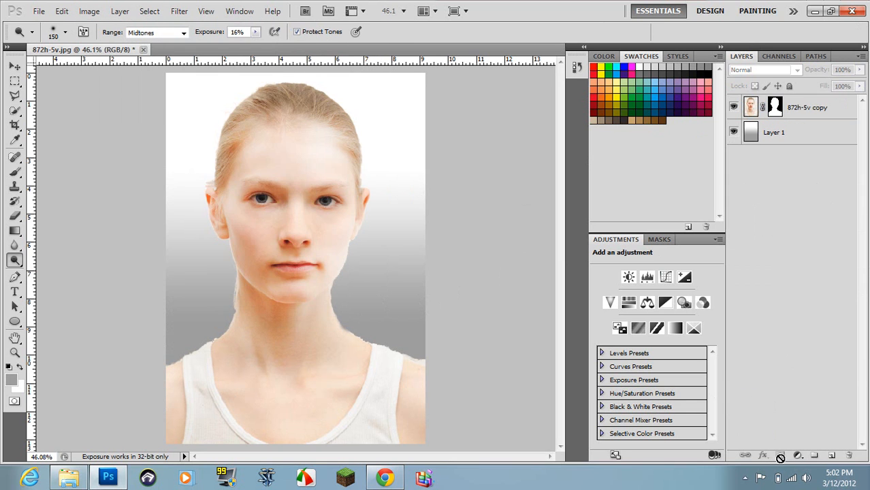
click(799, 456)
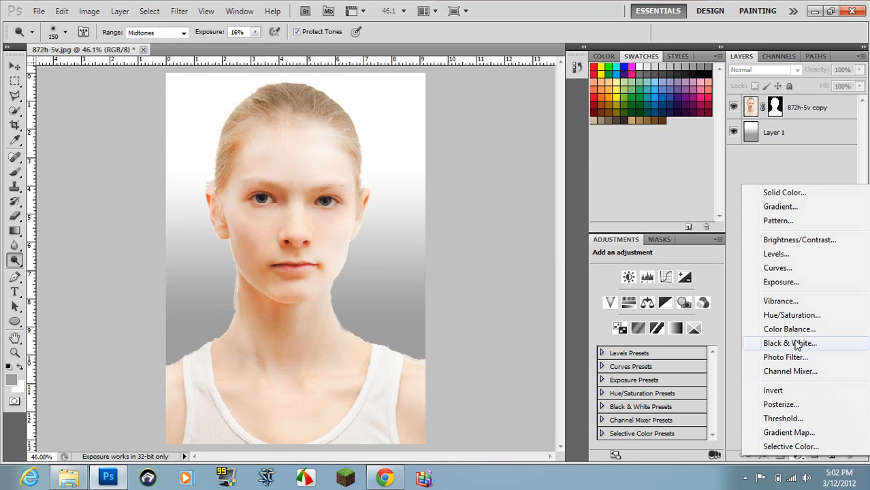
click(792, 446)
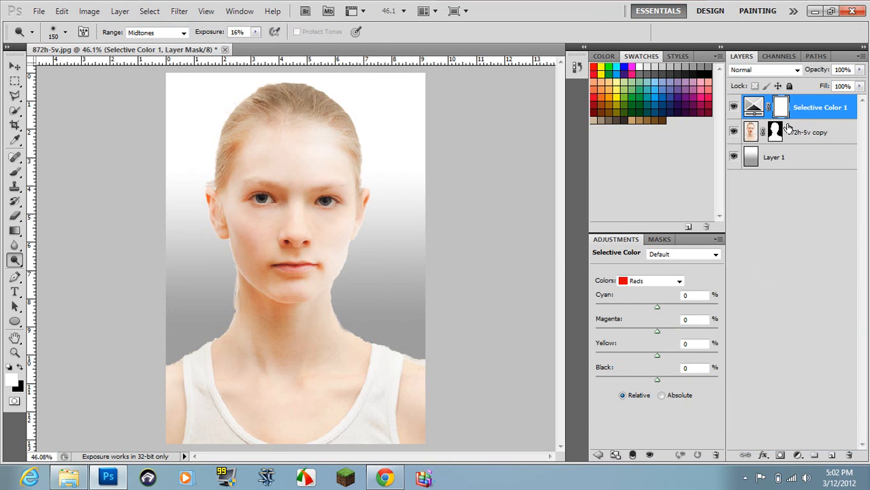
- Clip the Selective Color adjustment layer to the cut-out portrait layer beneath it
click(819, 108)
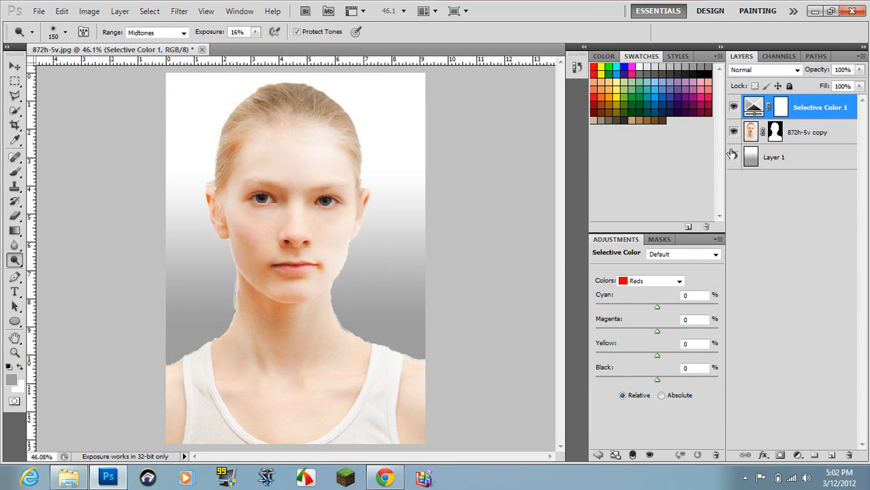
click(829, 136)
click(822, 109)
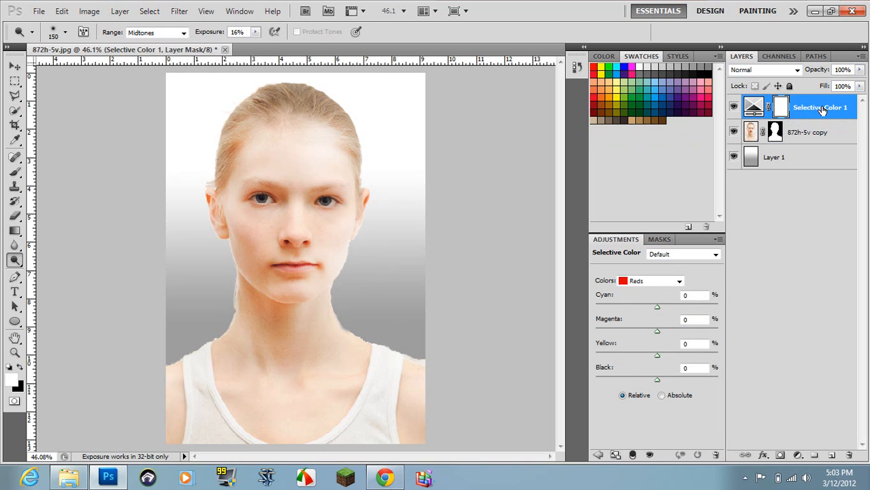
right_click(813, 113)
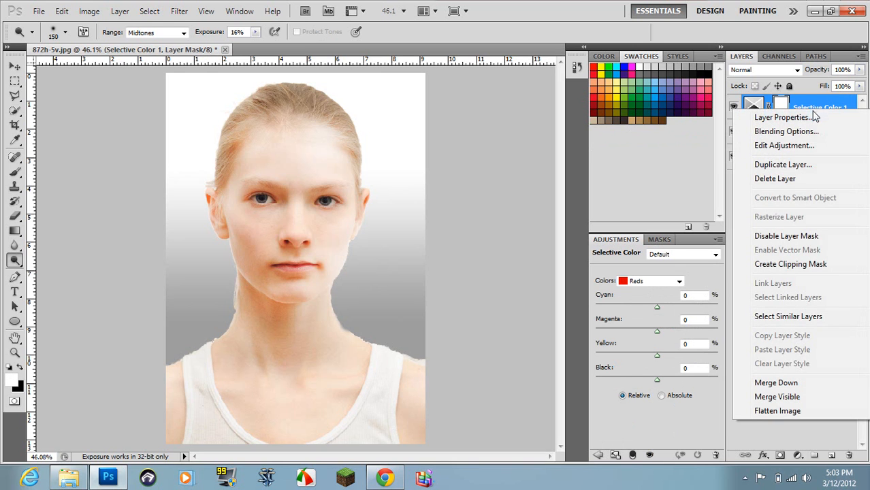
click(788, 265)
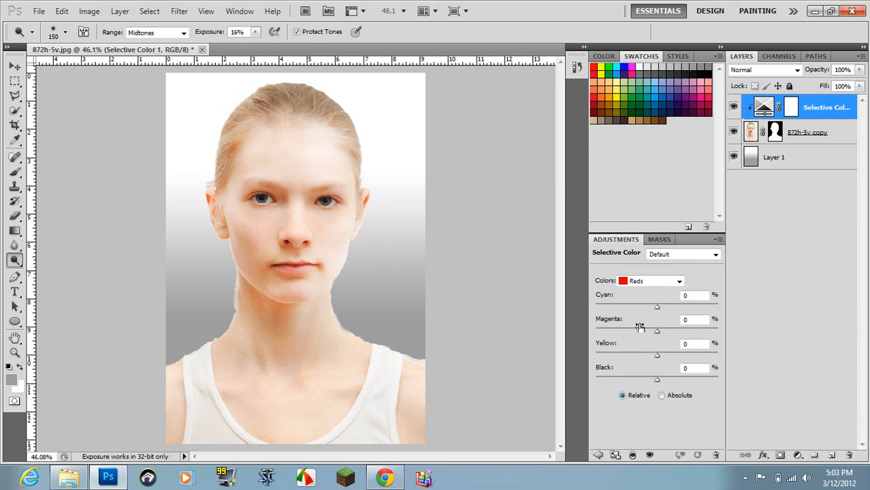
- In the Selective Color adjustment, set Reds to +100% Cyan and +100% Black, and Yellows to +100% Black
drag(657, 311, 719, 336)
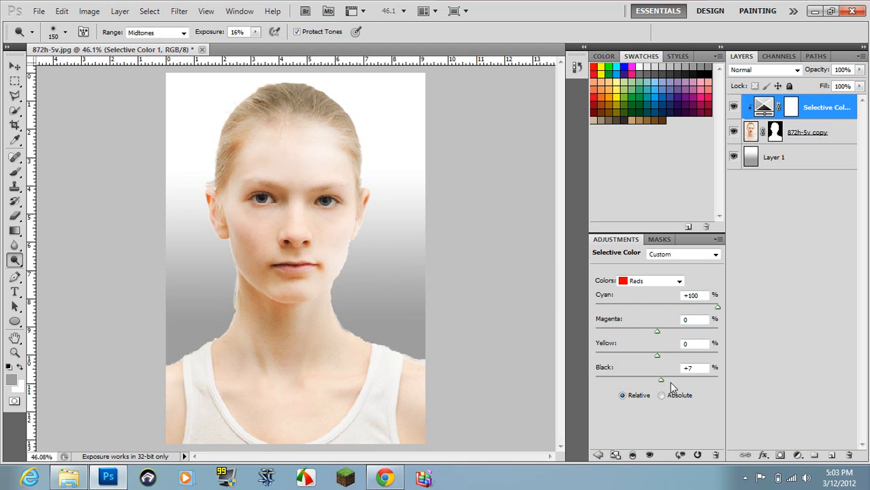
drag(669, 382, 867, 395)
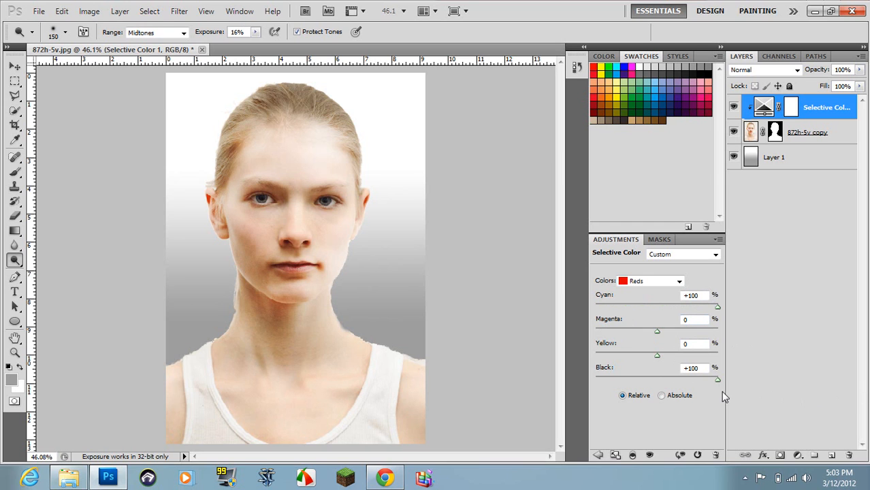
click(649, 282)
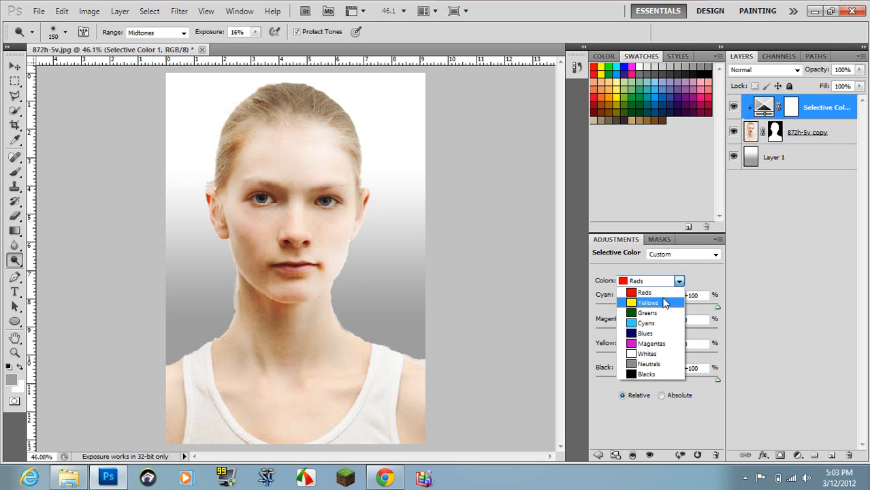
click(662, 302)
drag(658, 381, 776, 393)
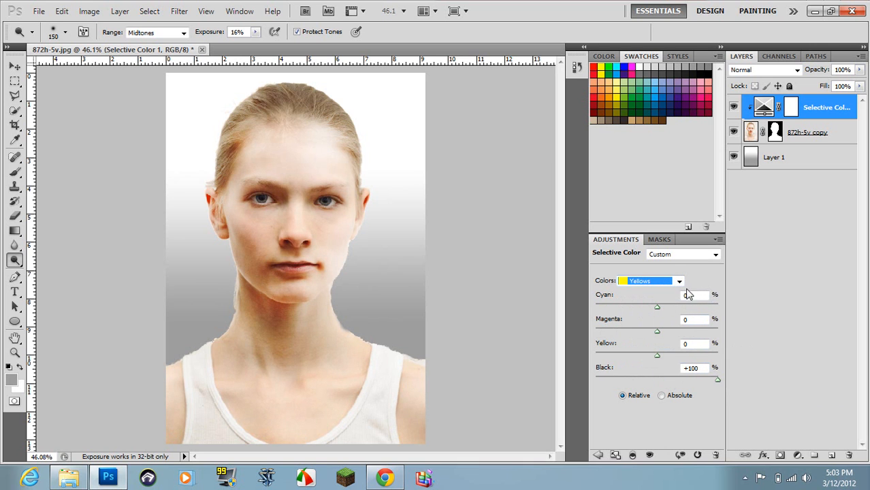
- Set the Selective Color adjustment's Whites to -75% Black and its Blacks to +100% Black
click(674, 281)
click(659, 358)
drag(661, 380, 559, 407)
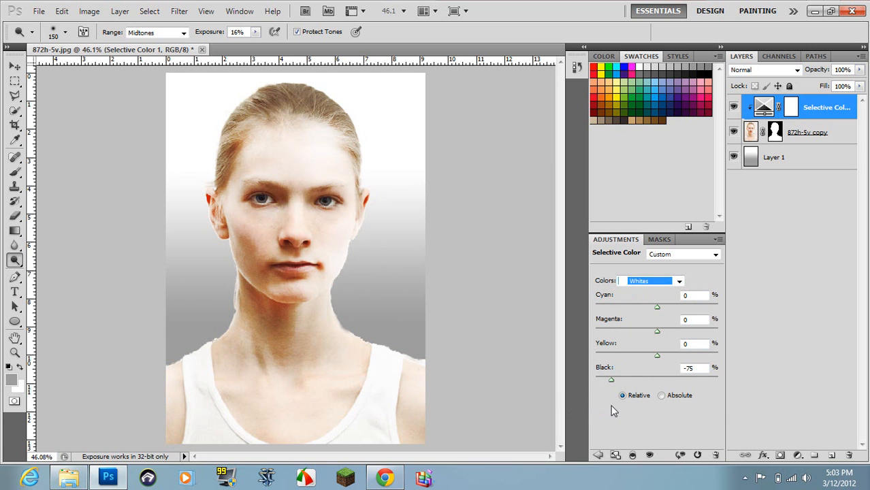
click(654, 280)
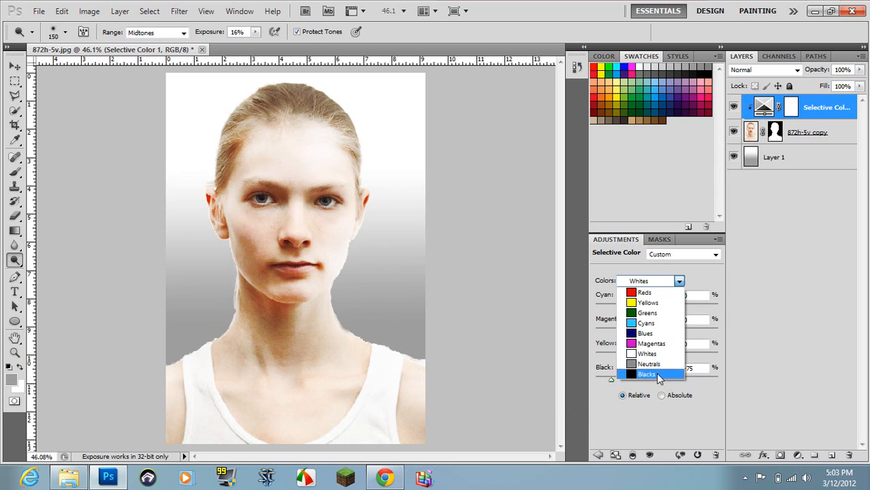
click(647, 375)
drag(656, 380, 781, 396)
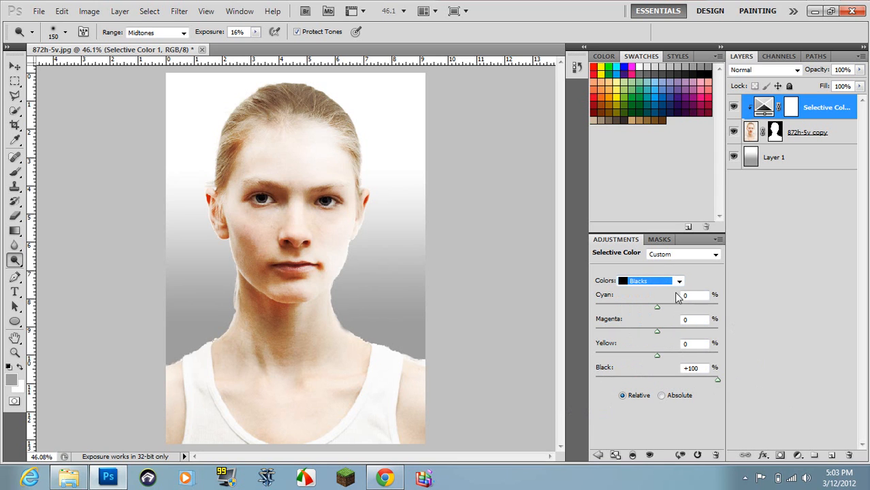
click(655, 282)
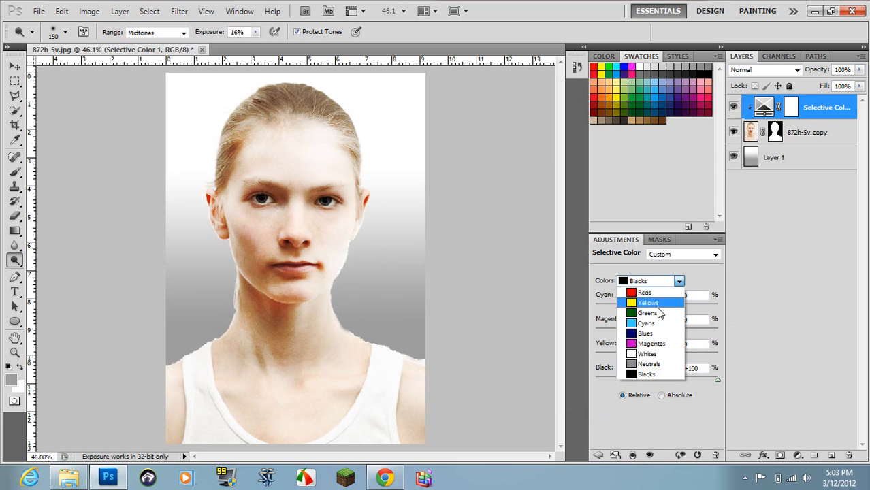
click(716, 295)
drag(716, 384, 761, 416)
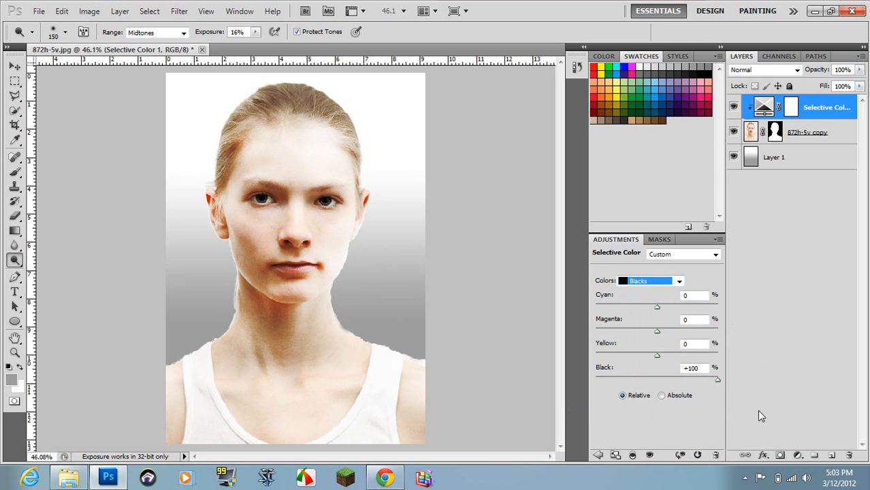
- Check the Cyans, Yellows and Reds settings, try the Absolute method and switch back to Relative
click(659, 282)
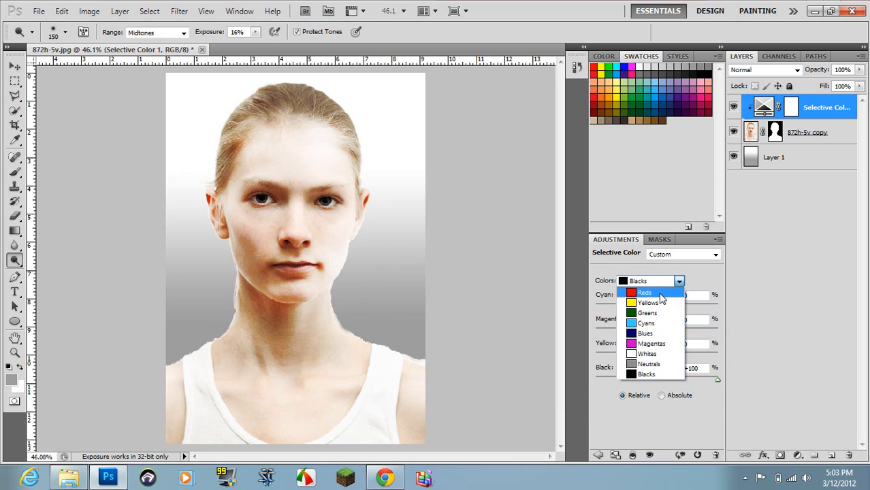
click(671, 325)
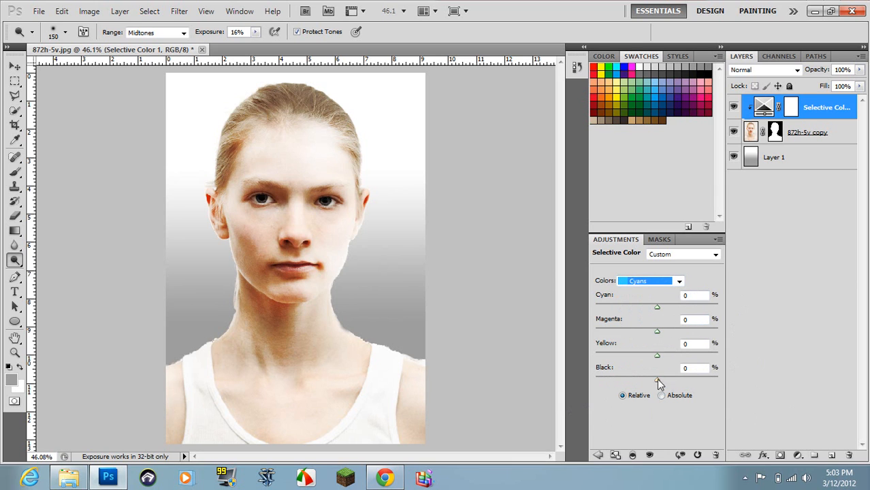
click(655, 282)
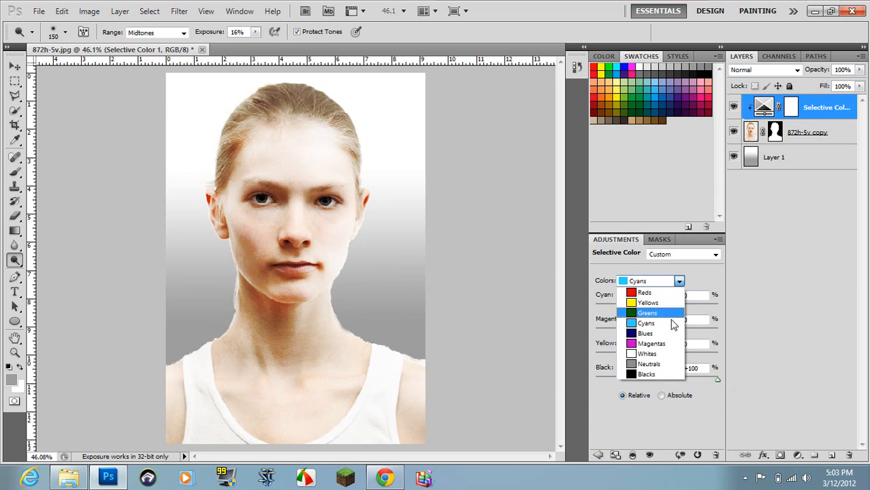
click(666, 306)
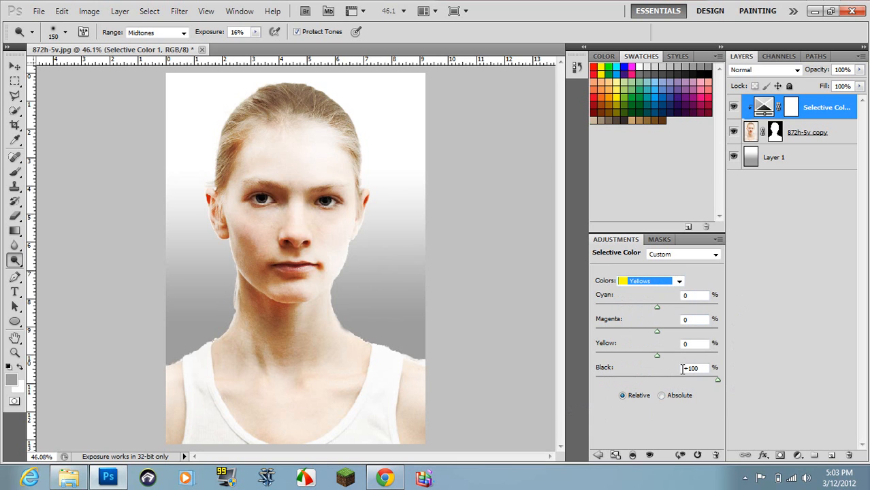
click(650, 282)
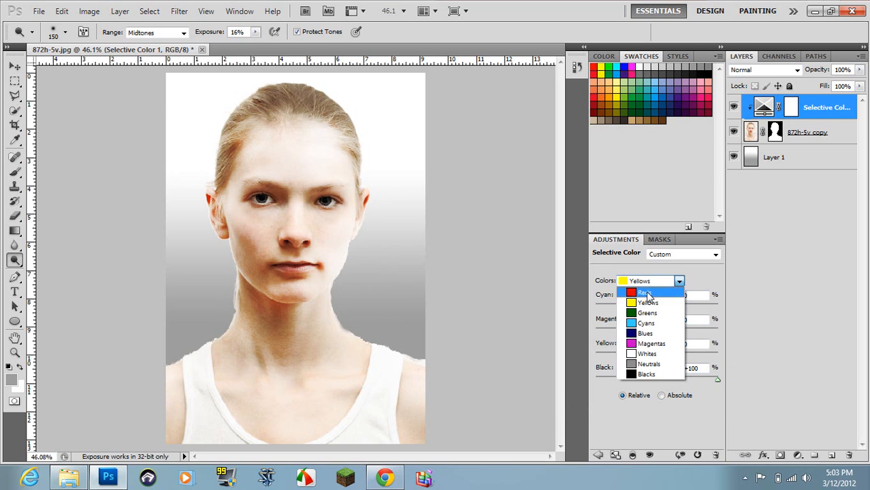
click(640, 295)
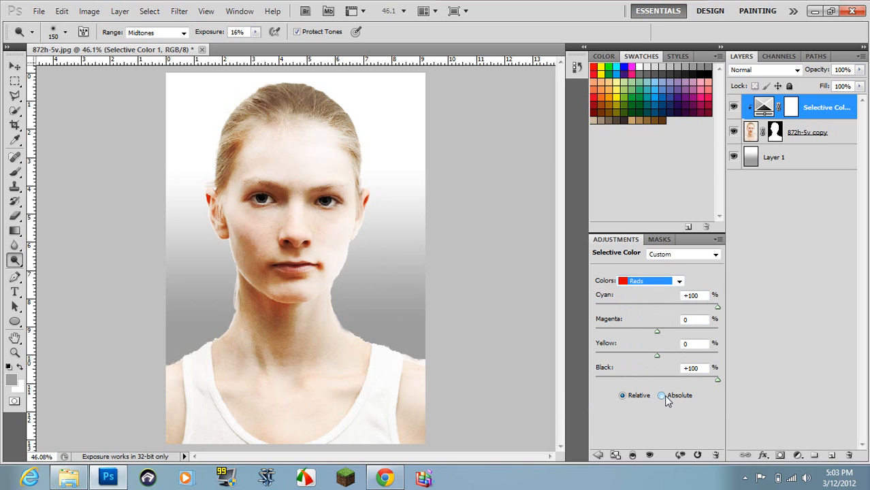
click(663, 395)
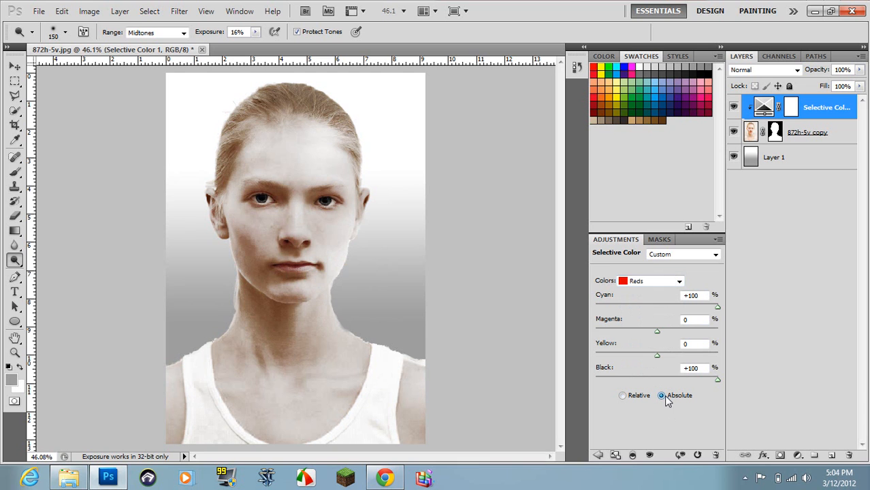
click(642, 398)
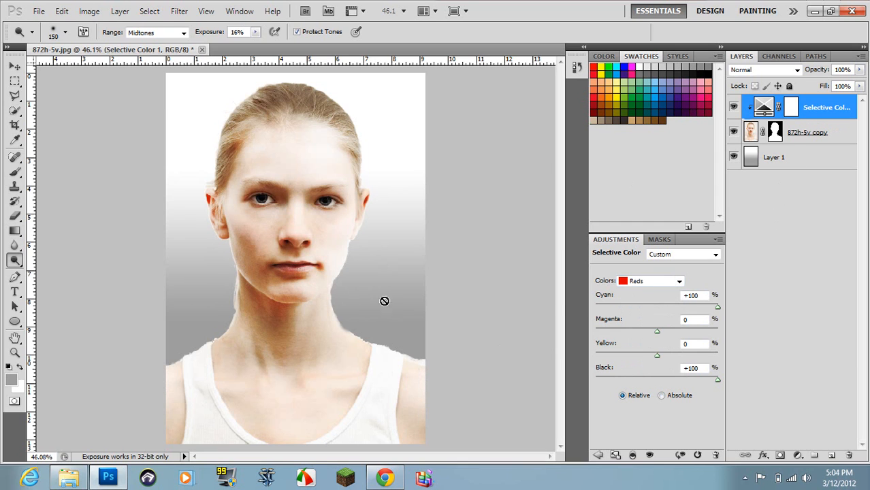
- On the portrait layer, burn the sides of the lower face and the neck with a 200 px Burn brush, Midtones range and 9% exposure
click(413, 270)
click(455, 191)
click(838, 141)
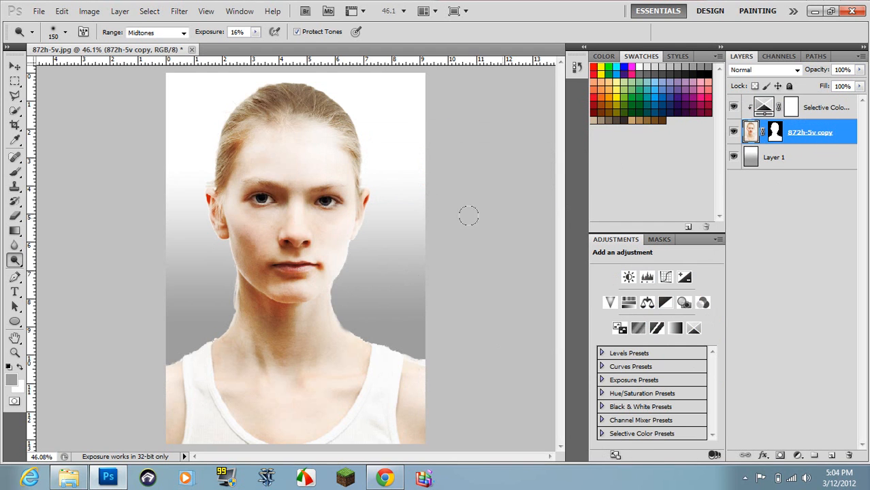
right_click(208, 285)
right_click(21, 267)
click(60, 269)
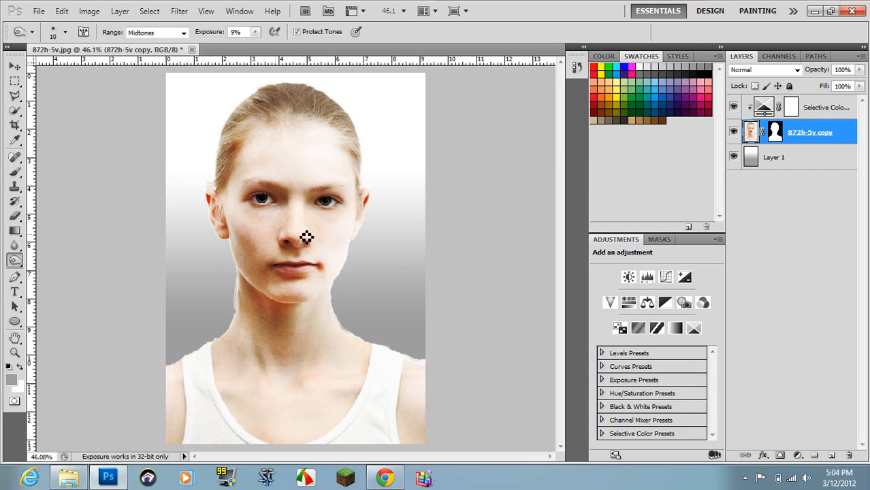
key(p)
key(o)
key(bracketright)
key(bracketright)
key(bracketright)
key(bracketright)
key(bracketright)
key(bracketright)
key(bracketright)
key(bracketright)
key(bracketright)
key(bracketright)
key(bracketright)
key(bracketright)
key(bracketright)
drag(326, 278, 332, 237)
drag(258, 254, 264, 300)
mouse_move(335, 380)
mouse_down()
mouse_move(352, 335)
mouse_move(392, 372)
mouse_move(351, 329)
mouse_up()
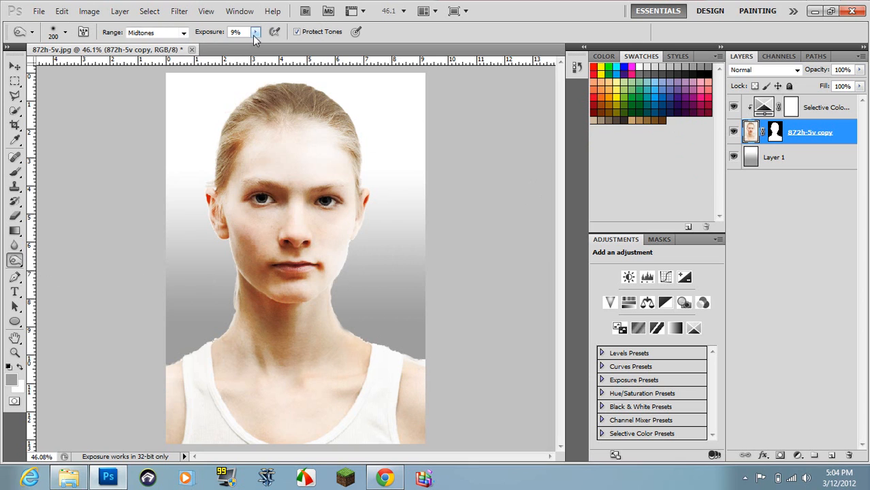
- Raise the Burn exposure to 63% and darken the neck, chest and both shoulders with the 200 px brush
click(255, 33)
click(291, 44)
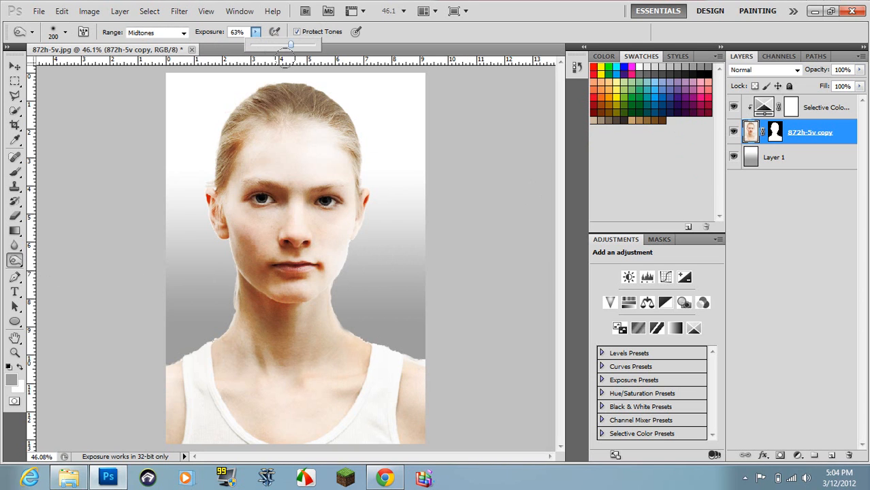
mouse_move(324, 280)
mouse_down()
mouse_move(372, 376)
mouse_move(353, 338)
mouse_move(435, 393)
mouse_move(403, 341)
mouse_move(220, 398)
mouse_move(253, 405)
mouse_move(198, 407)
mouse_move(313, 410)
mouse_move(281, 407)
mouse_move(293, 410)
mouse_move(261, 428)
mouse_move(221, 347)
mouse_move(292, 348)
mouse_move(323, 349)
mouse_up()
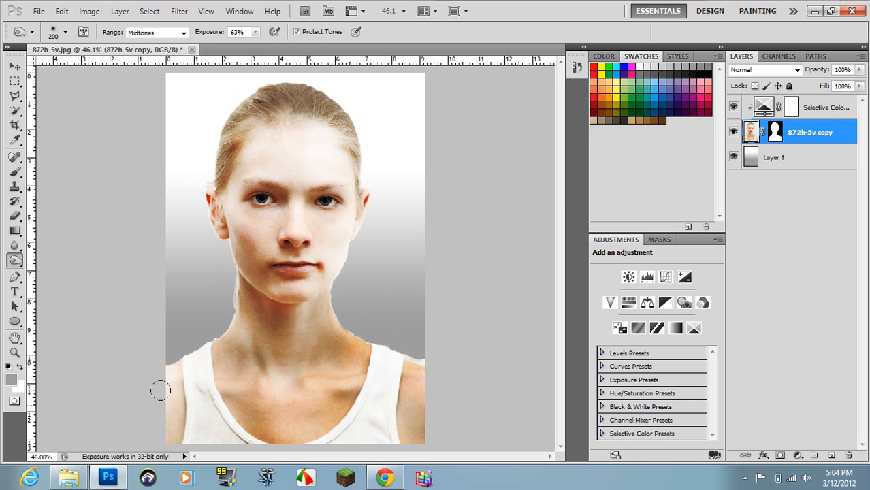
drag(160, 421, 161, 423)
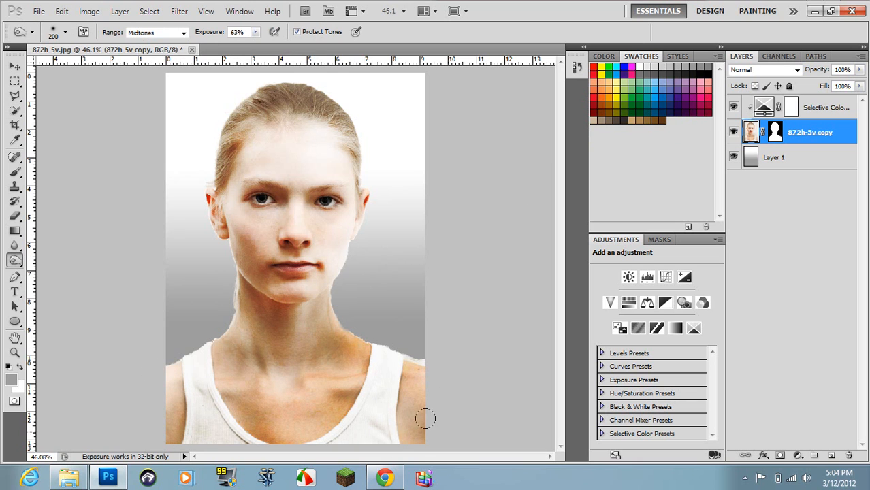
mouse_move(425, 415)
mouse_down()
mouse_move(427, 431)
mouse_move(428, 398)
mouse_up()
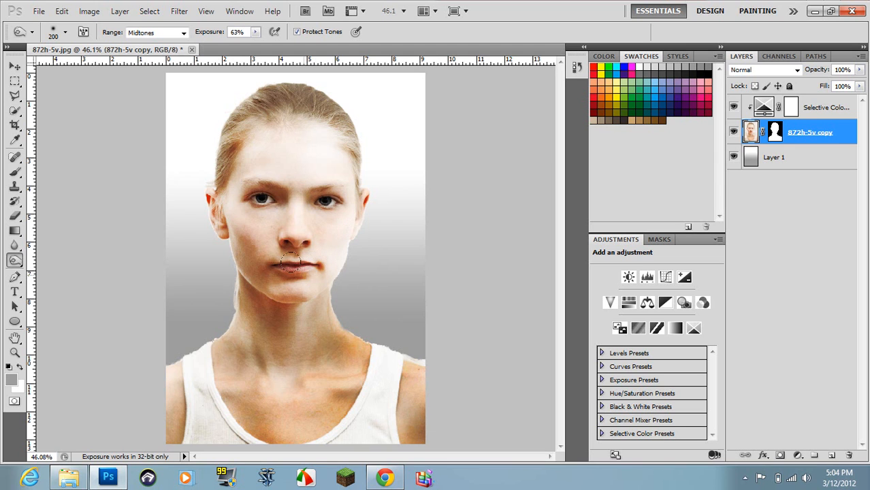
- Reduce the Burn brush to 90 px and darken the area around the mouth and both eyes
key(bracketleft)
key(bracketleft)
mouse_move(269, 273)
mouse_down()
mouse_move(304, 264)
mouse_move(301, 275)
mouse_move(322, 274)
mouse_move(311, 266)
mouse_move(283, 273)
mouse_move(344, 253)
mouse_move(282, 253)
mouse_move(330, 270)
mouse_move(287, 272)
mouse_move(322, 275)
mouse_move(255, 315)
mouse_move(278, 299)
mouse_up()
drag(259, 200, 275, 204)
mouse_move(328, 199)
mouse_down()
mouse_move(319, 203)
mouse_move(334, 215)
mouse_up()
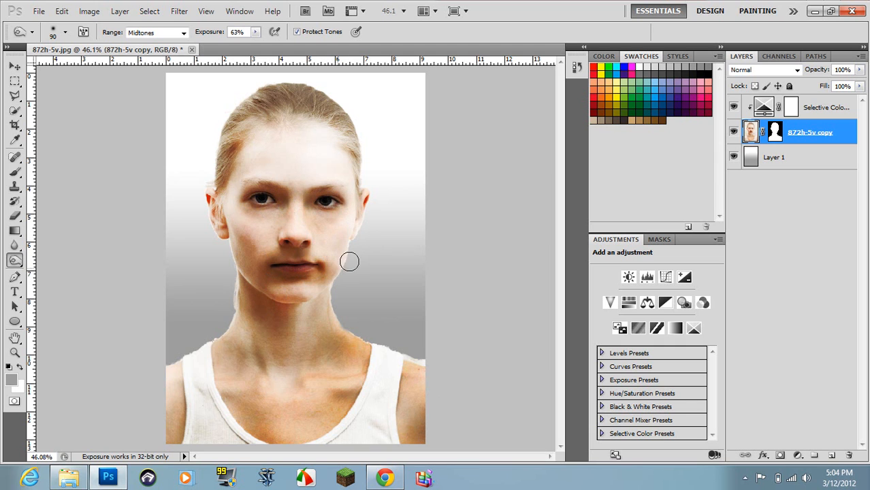
- Burn both cheeks below the eyes with the 90 px brush at 63% exposure
mouse_move(231, 216)
mouse_down()
mouse_move(260, 231)
mouse_move(254, 212)
mouse_up()
mouse_move(312, 231)
mouse_down()
mouse_move(355, 230)
mouse_move(321, 230)
mouse_up()
mouse_move(245, 235)
mouse_down()
mouse_move(321, 241)
mouse_move(353, 223)
mouse_up()
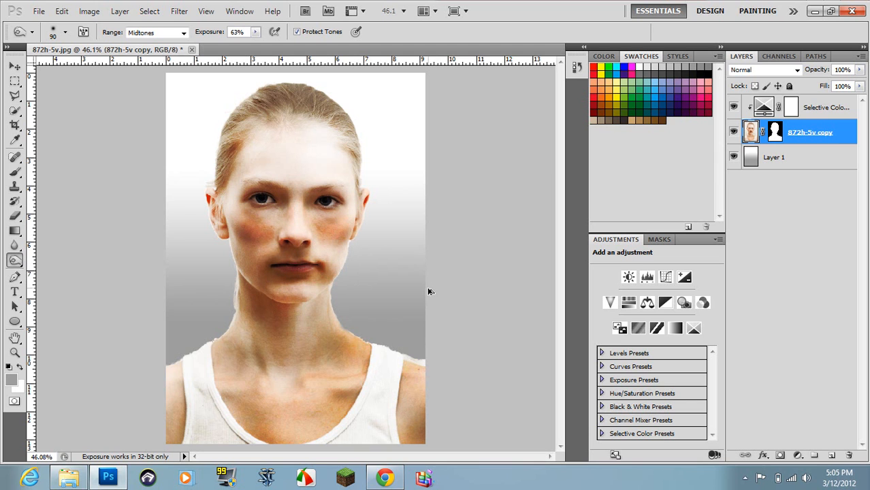
- Undo the last three cheek burns and darken beneath both eyes with the 90 px Burn brush at 63% exposure
key(ctrl+alt+z)
key(ctrl+alt+z)
key(ctrl+alt+z)
drag(281, 203, 253, 208)
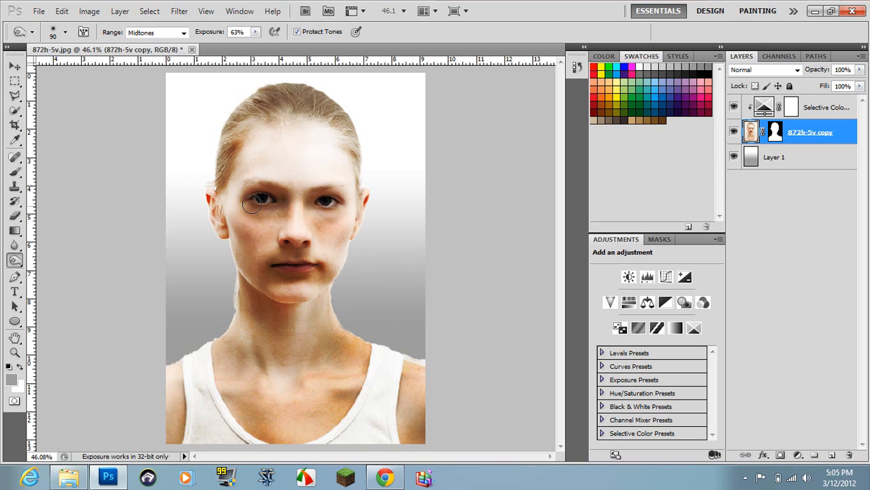
mouse_move(329, 208)
mouse_down()
mouse_move(341, 212)
mouse_move(320, 212)
mouse_move(337, 208)
mouse_move(353, 223)
mouse_up()
- Burn both corners of the mouth and the shadows along the neck and upper chest with the 90 px brush
mouse_move(319, 273)
mouse_down()
mouse_move(254, 266)
mouse_move(272, 265)
mouse_move(272, 299)
mouse_move(286, 335)
mouse_move(270, 265)
mouse_move(320, 270)
mouse_up()
key(ctrl+z)
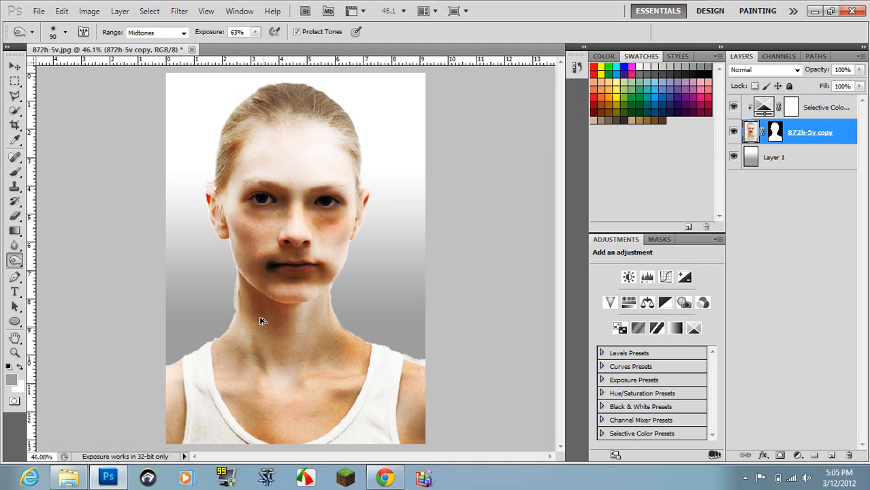
drag(266, 277, 321, 276)
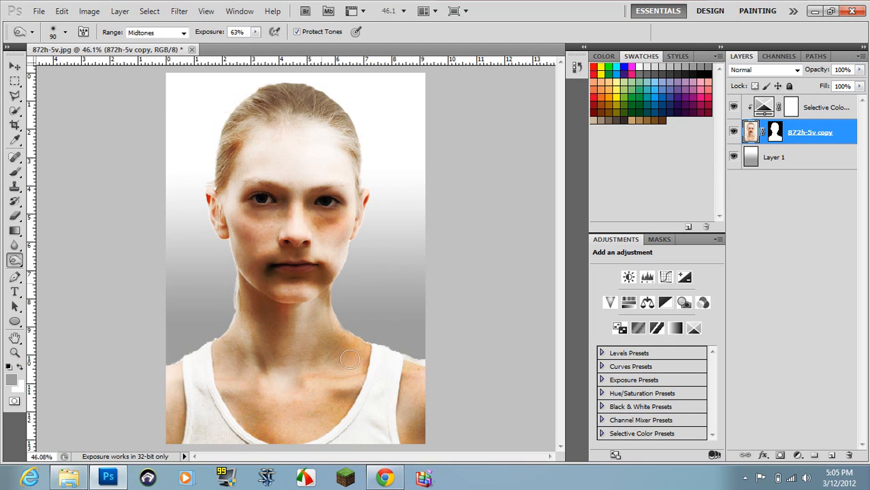
drag(322, 294, 340, 401)
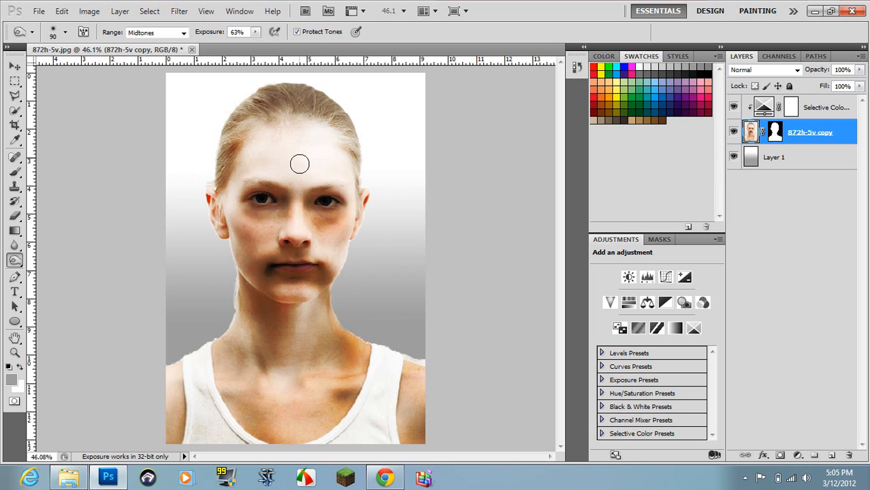
- Burn both sides of the forehead along the hairline, the temples and the outer corners of the eyes
drag(272, 135, 247, 167)
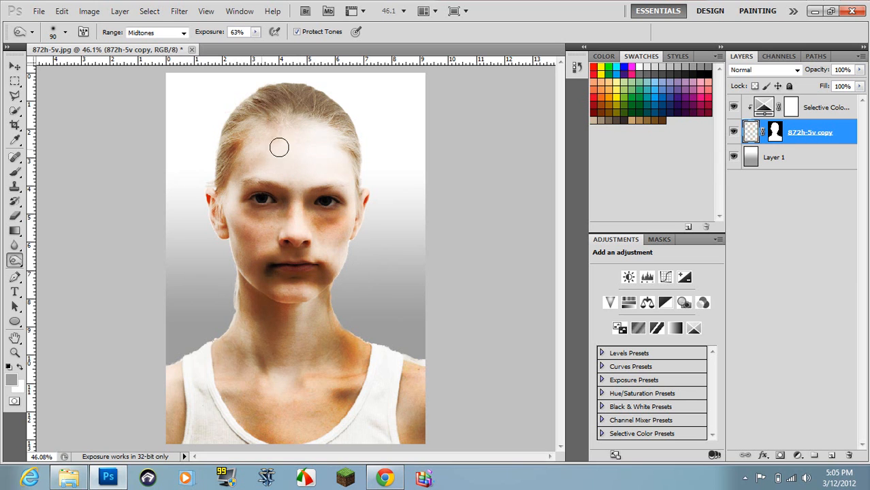
mouse_move(344, 151)
mouse_down()
mouse_move(356, 180)
mouse_move(329, 155)
mouse_move(356, 191)
mouse_move(324, 154)
mouse_move(348, 168)
mouse_move(330, 144)
mouse_move(340, 196)
mouse_up()
key(ctrl+z)
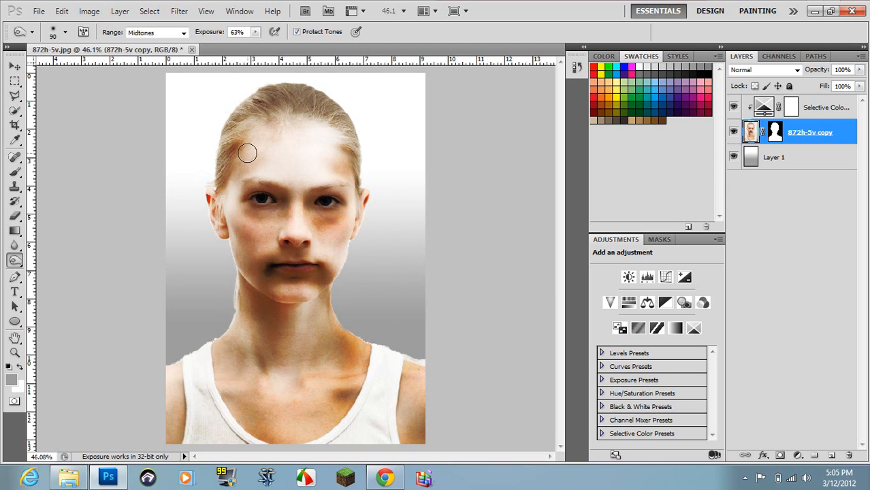
drag(249, 149, 230, 194)
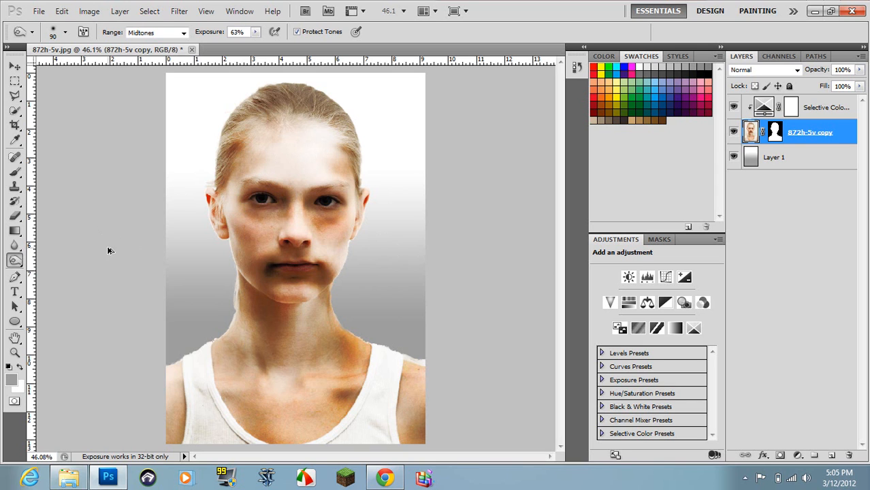
click(241, 194)
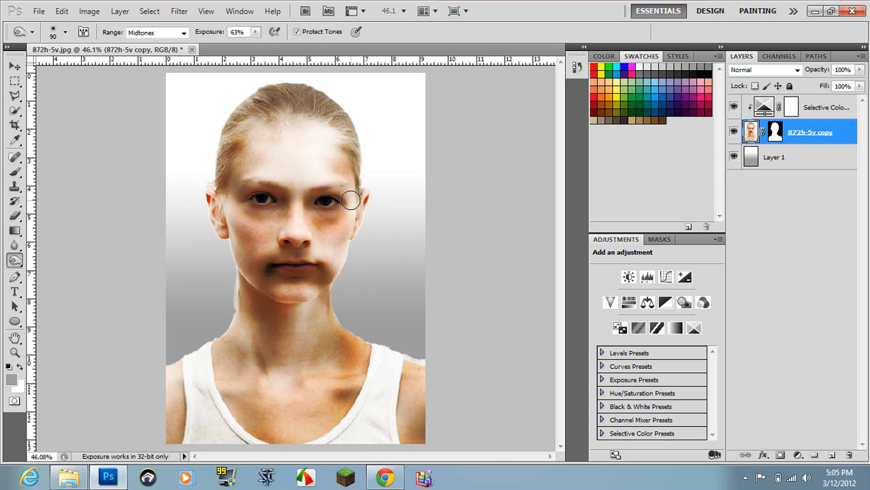
click(348, 198)
click(348, 199)
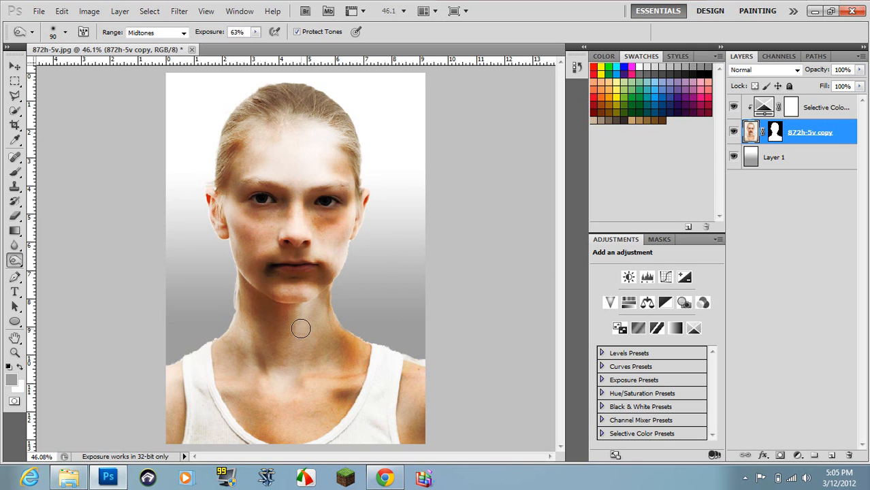
- Add a Hue/Saturation adjustment layer above the Selective Color layer and set its Saturation to -40
click(825, 109)
click(795, 457)
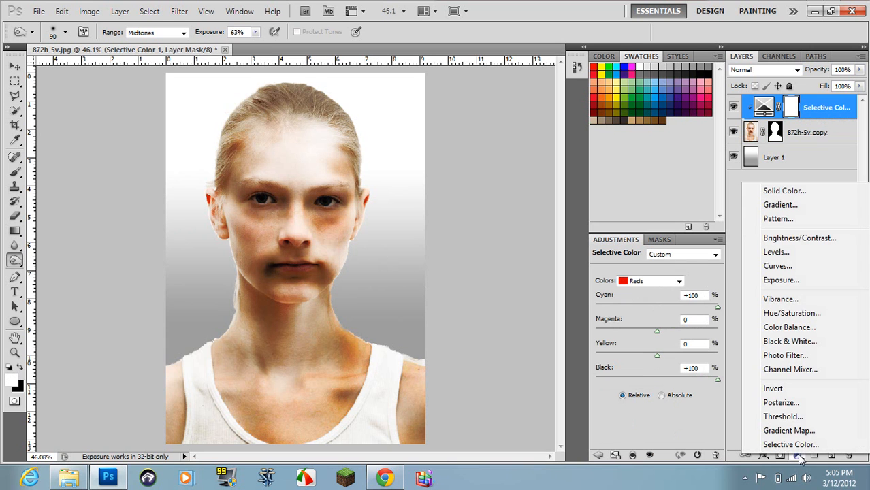
click(804, 314)
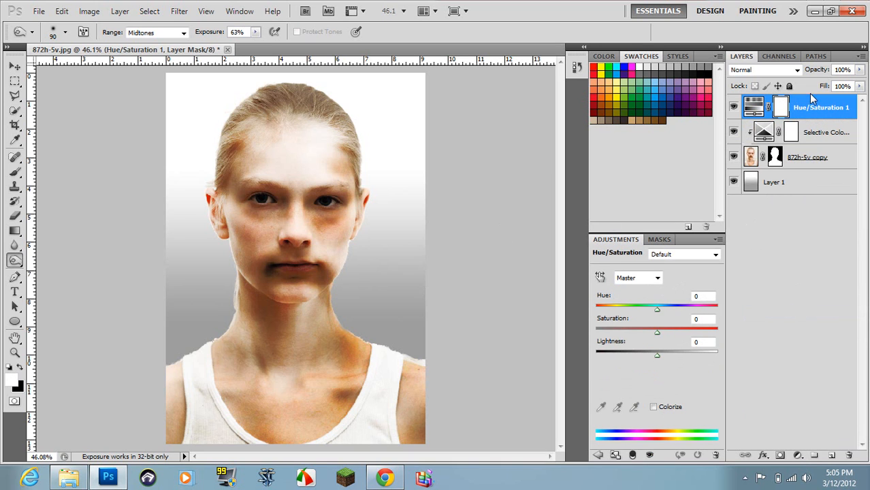
drag(658, 334, 634, 352)
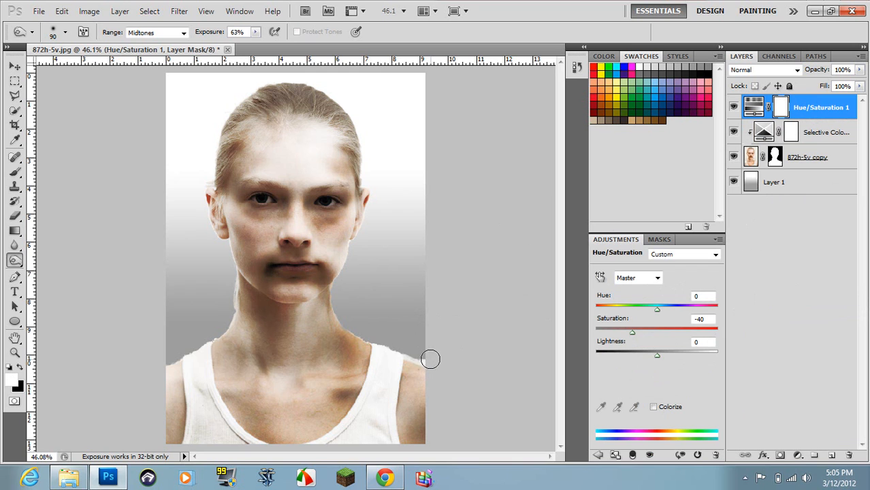
- Add a Color Balance adjustment layer with Midtones Cyan-Red at -3 and Highlights Yellow-Blue at -26
click(798, 455)
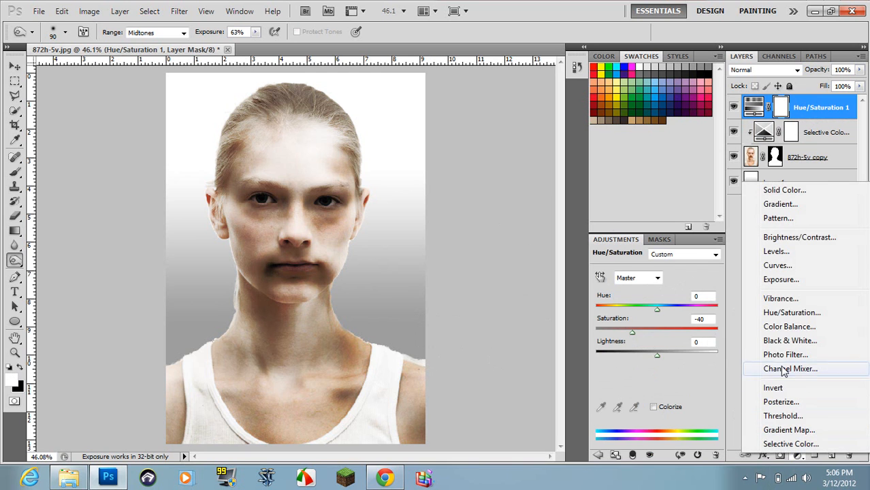
click(789, 329)
click(623, 274)
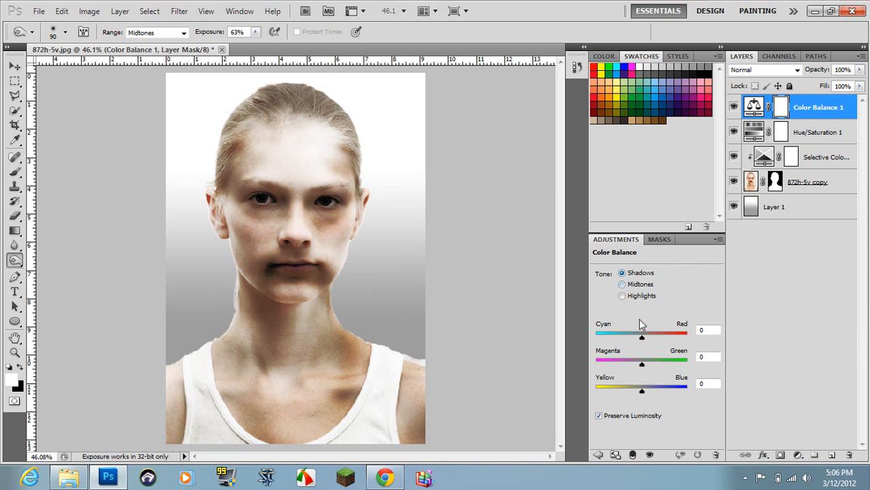
click(647, 284)
drag(631, 338, 645, 352)
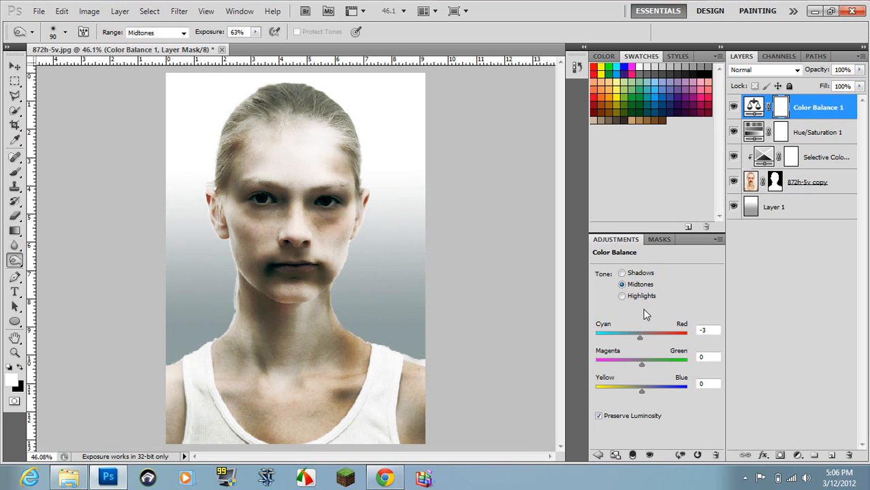
click(639, 297)
drag(649, 395, 631, 398)
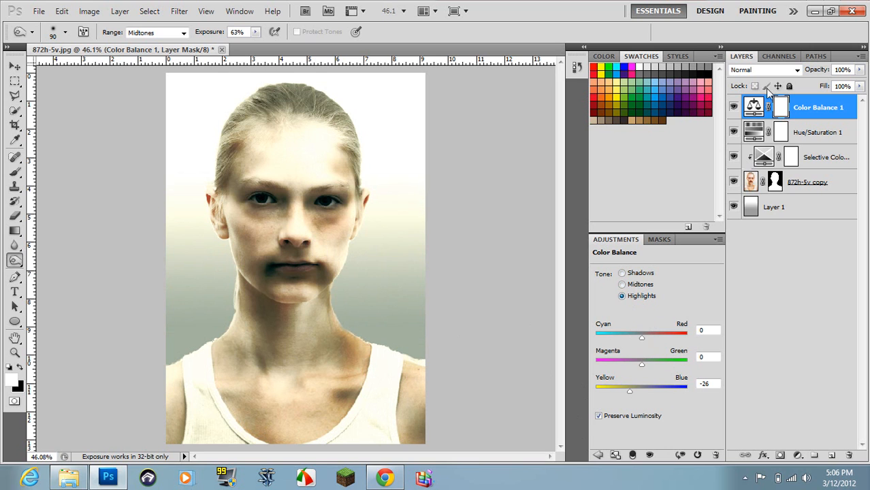
- Place the downloaded 872h-5v.jpg from Chrome into the document and move its layer between Layer 1 and the cut-out portrait
click(838, 177)
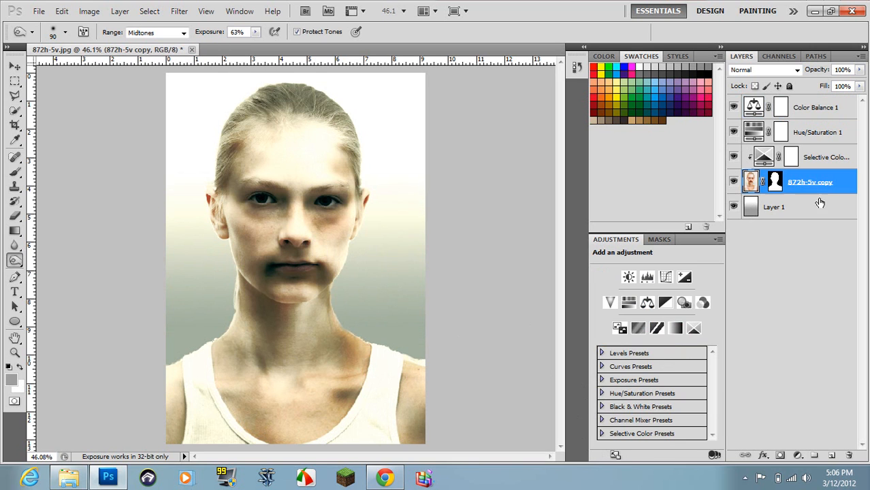
click(386, 478)
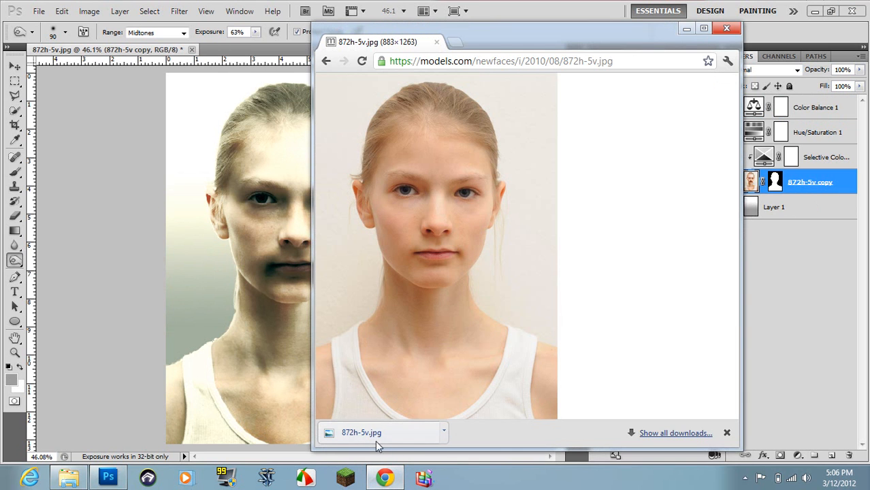
drag(371, 433, 815, 253)
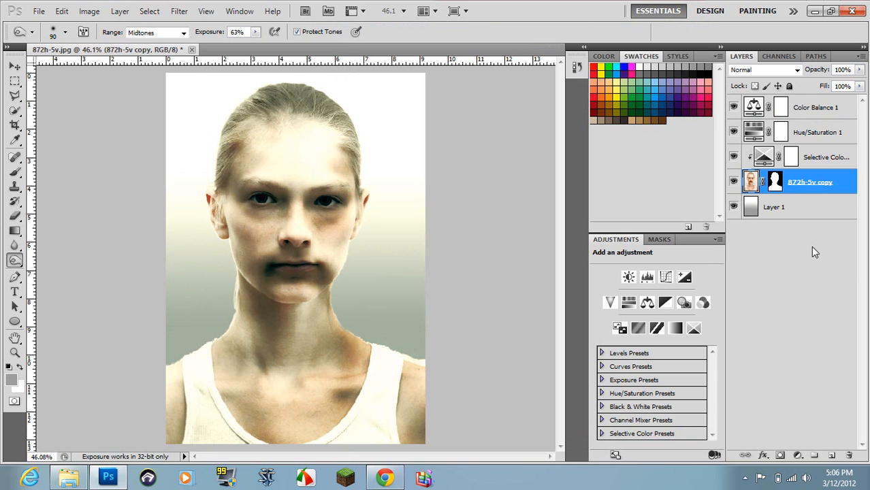
click(385, 479)
drag(391, 436, 394, 336)
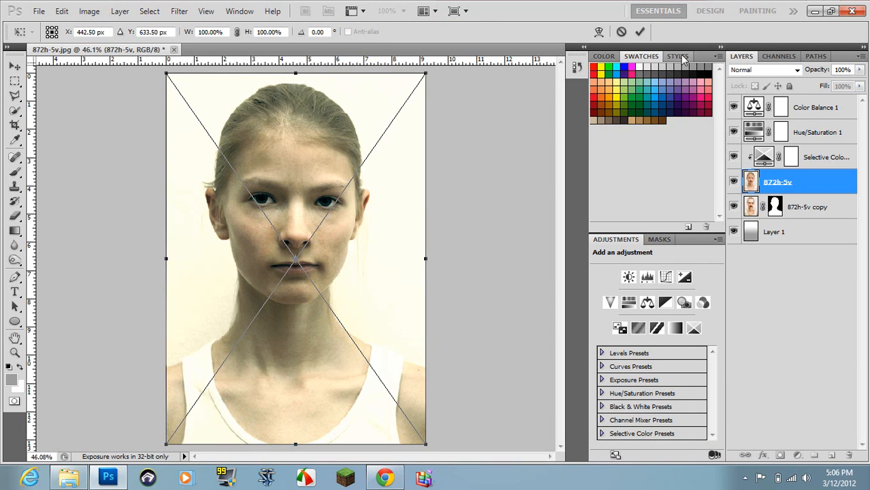
click(640, 31)
drag(806, 184, 790, 245)
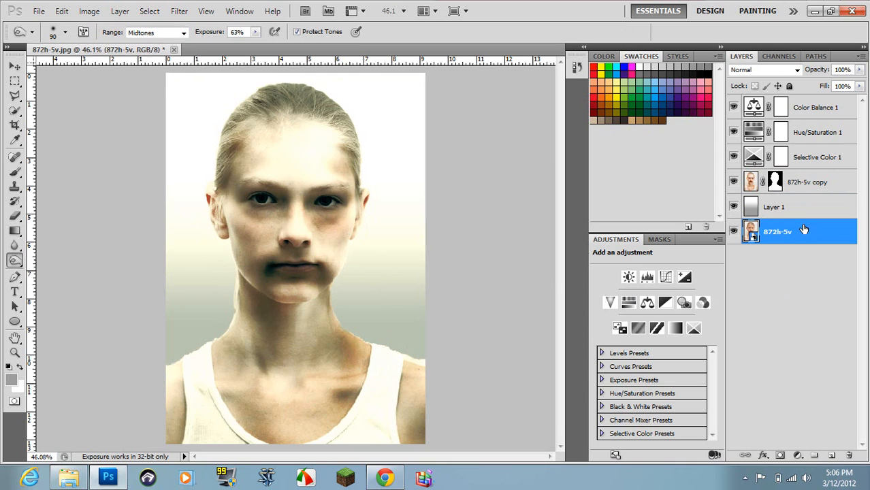
drag(781, 239, 777, 209)
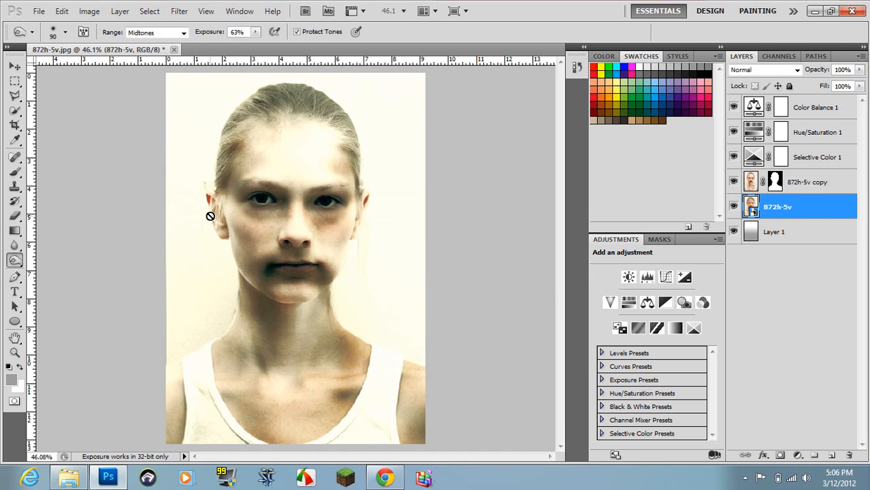
- Rasterize the placed 872h-5v layer and erase its background around the figure with a 500 px Eraser
key(e)
click(409, 214)
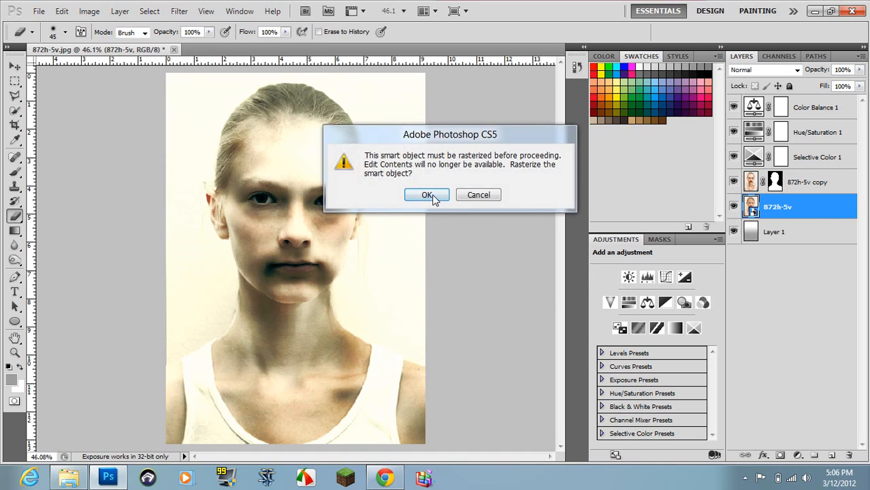
click(427, 196)
key(bracketright)
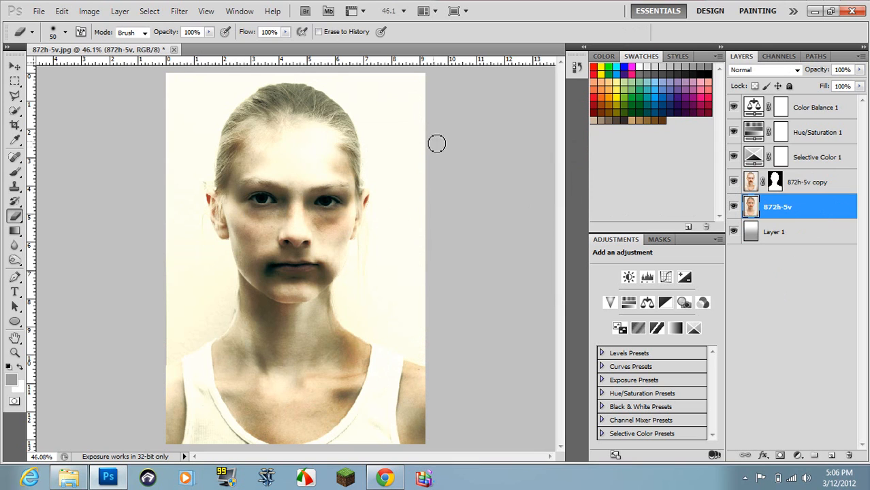
key(bracketright)
key(bracketright)
key(bracketright)
key(bracketright)
key(bracketright)
key(bracketright)
key(bracketright)
key(bracketright)
key(bracketright)
key(bracketright)
key(bracketright)
key(bracketright)
key(bracketright)
mouse_move(387, 95)
mouse_down()
mouse_move(373, 140)
mouse_move(279, 235)
mouse_move(100, 245)
mouse_move(143, 300)
mouse_up()
drag(87, 141, 163, 329)
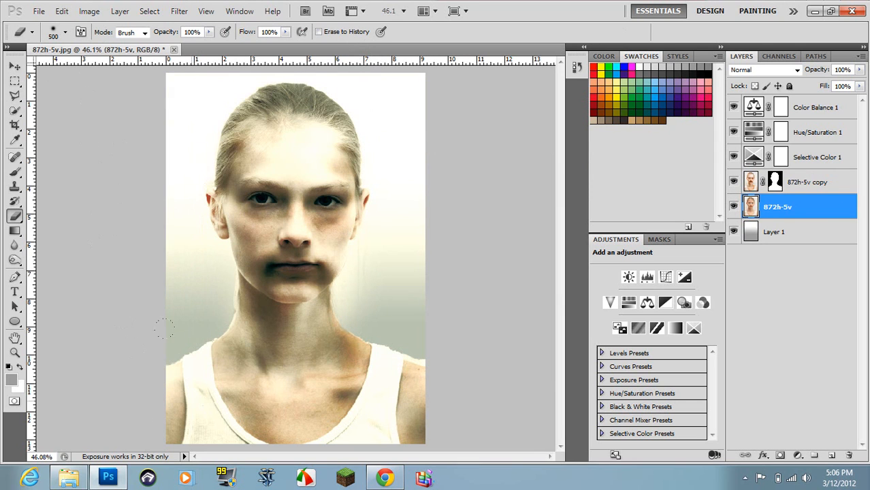
- Switch to the Dodge tool and hide the cut-out portrait copy and the three adjustment layers to expose the original eyes
key(z)
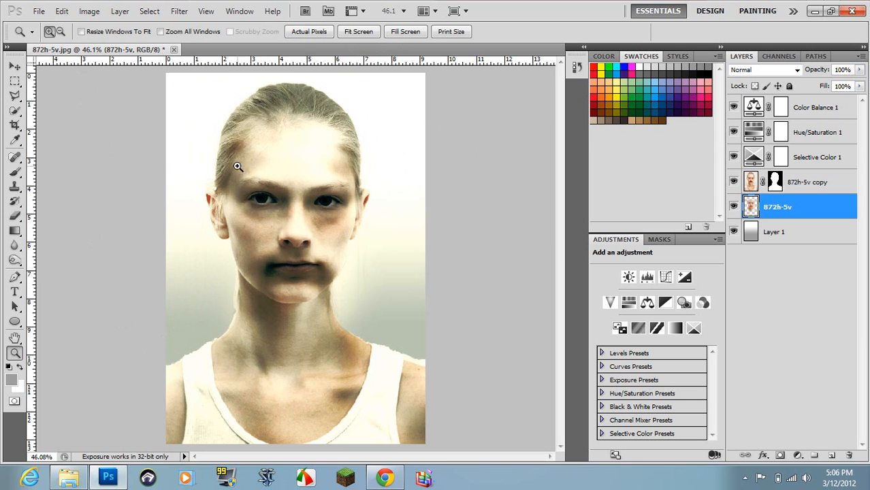
drag(237, 166, 376, 227)
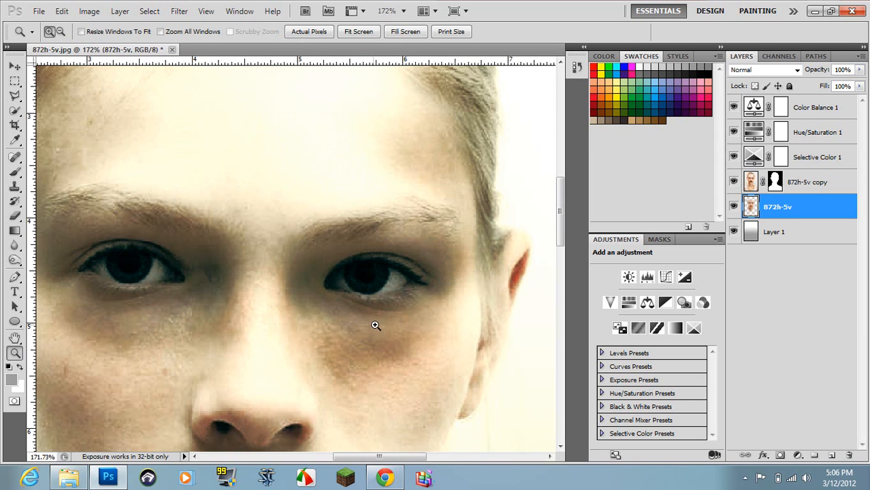
key(o)
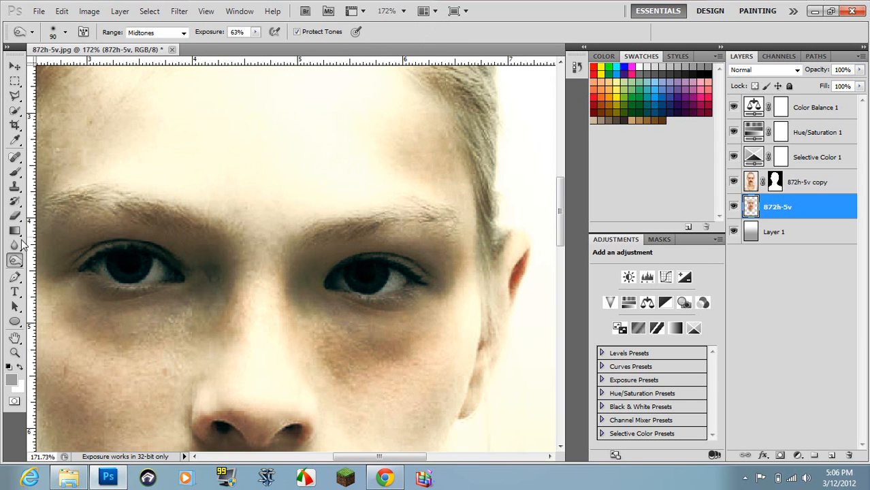
click(15, 262)
click(57, 268)
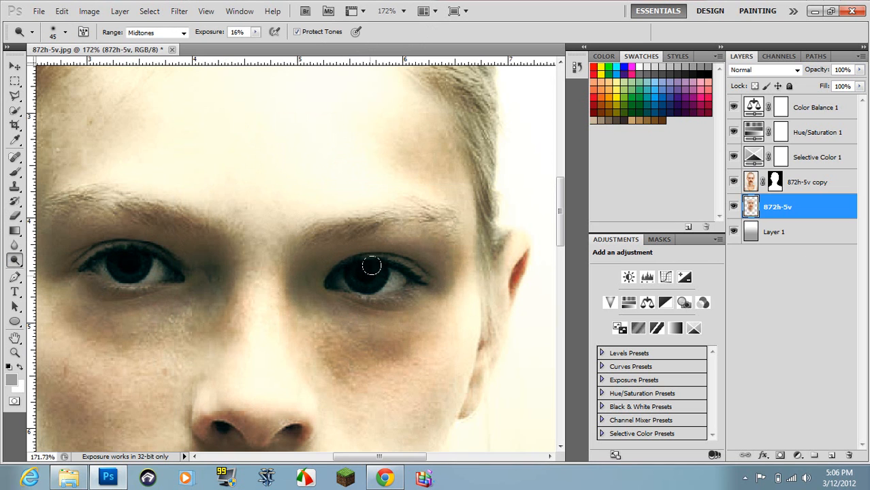
click(734, 182)
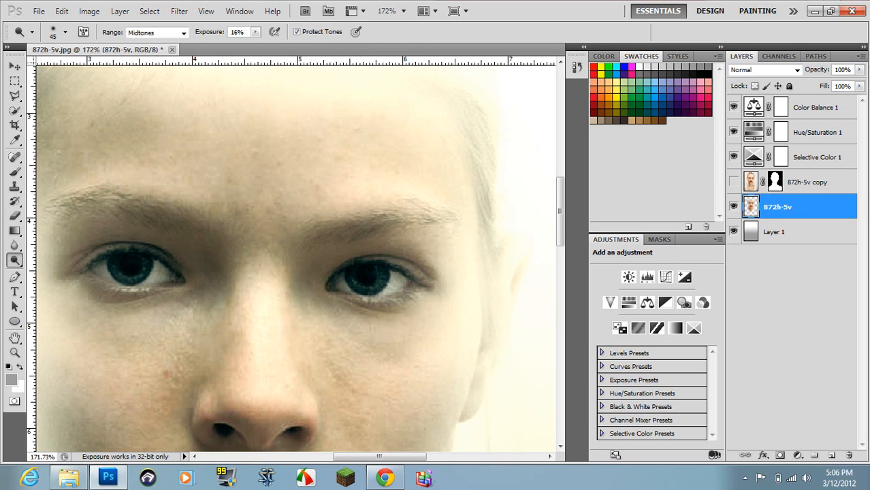
drag(733, 108, 738, 140)
click(734, 158)
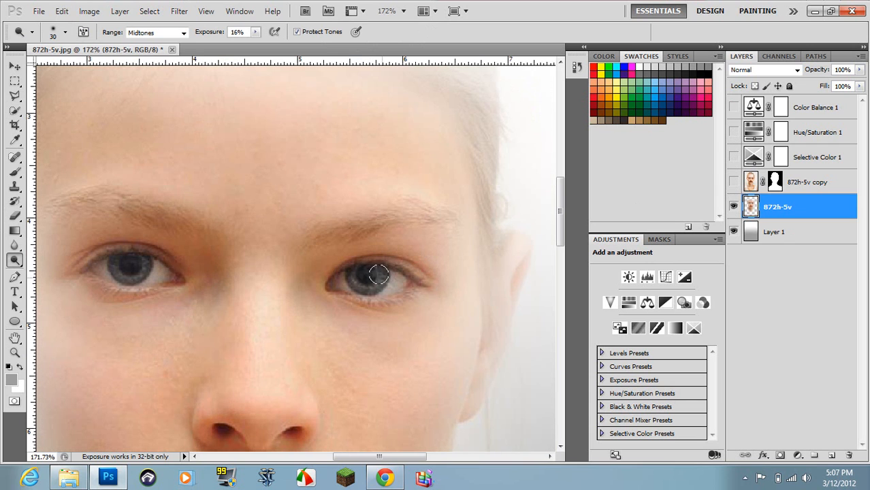
- Set the Dodge exposure to 58% and lighten both irises on the 872h-5v layer with the 30 px brush
click(255, 33)
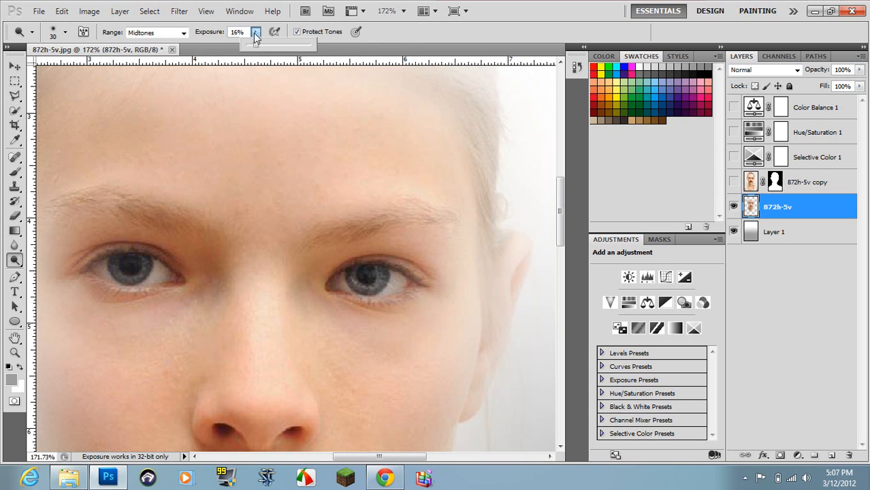
drag(269, 46, 283, 44)
mouse_move(373, 274)
mouse_down()
mouse_move(359, 273)
mouse_move(365, 281)
mouse_up()
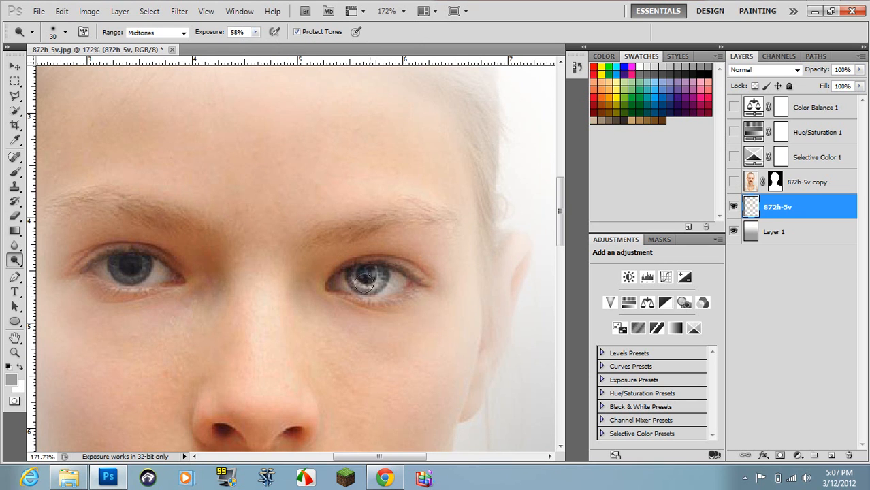
mouse_move(154, 276)
mouse_down()
mouse_move(121, 256)
mouse_move(128, 257)
mouse_move(116, 264)
mouse_move(143, 257)
mouse_move(120, 263)
mouse_move(126, 265)
mouse_up()
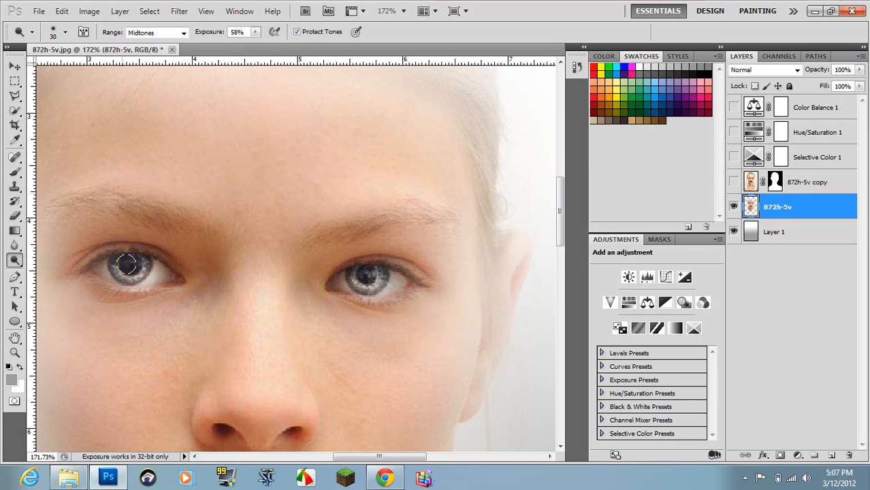
- Strongly raise the contrast of the 872h-5v layer with a Brightness/Contrast adjustment, keeping brightness at 0
click(89, 11)
mouse_move(106, 45)
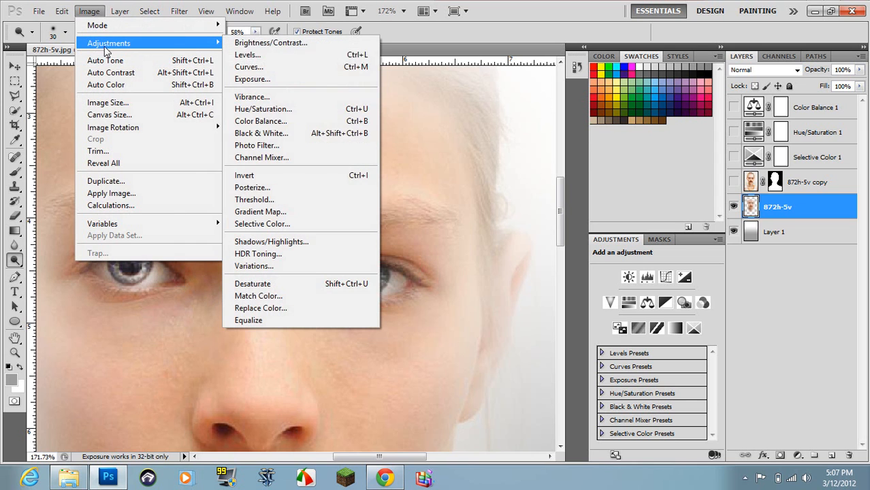
click(282, 44)
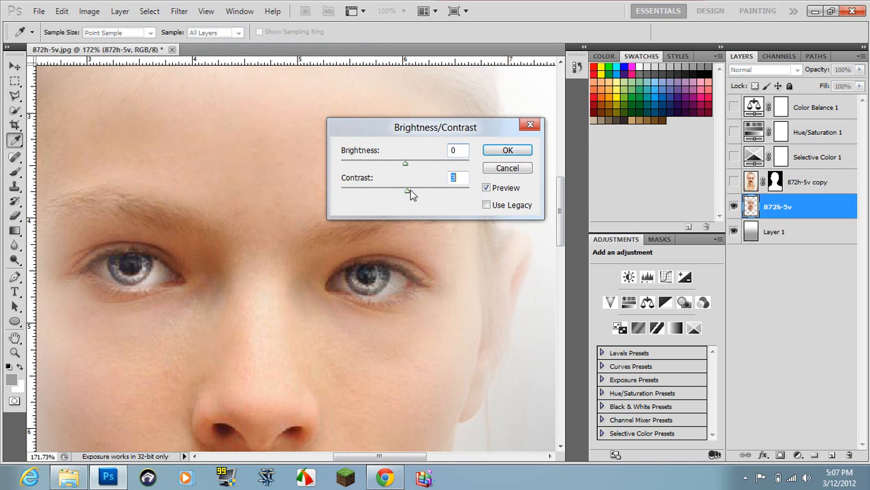
drag(408, 194, 442, 194)
click(507, 151)
- Dodge the iris at image left with a 25 px brush, and show the portrait copy and all three adjustment layers again
key(o)
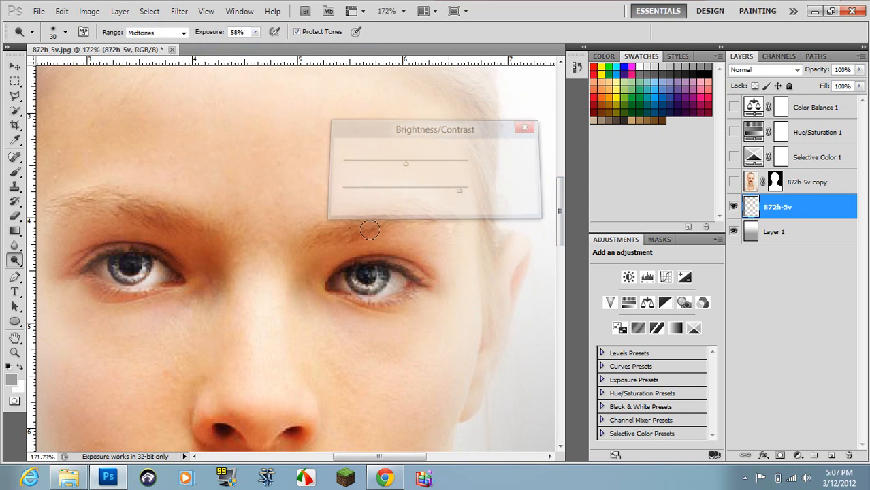
drag(146, 260, 116, 263)
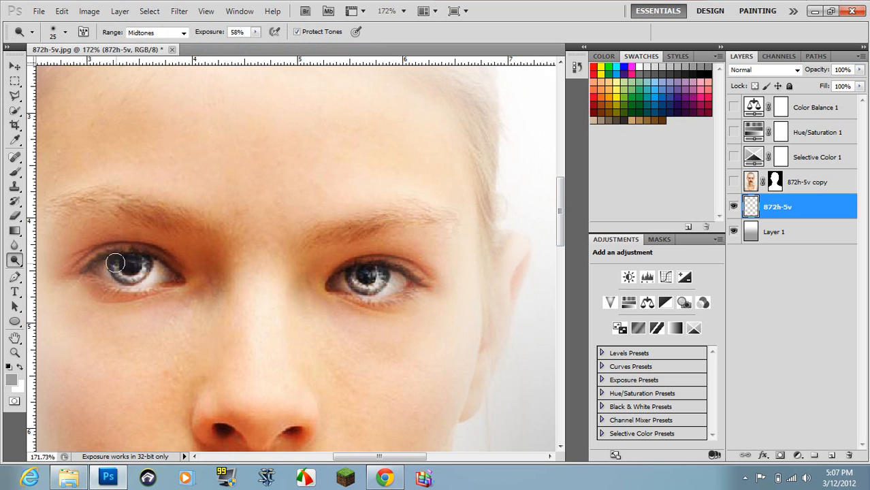
drag(733, 107, 734, 181)
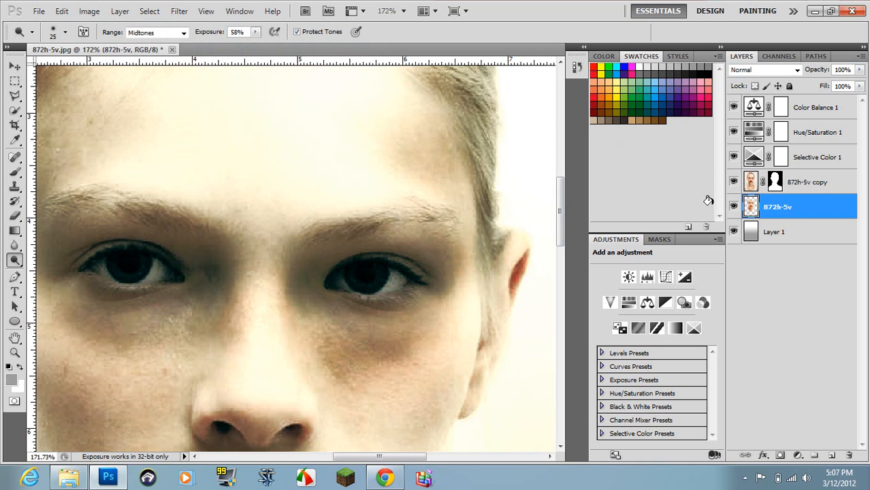
- Erase both irises on the 872h-5v copy layer with a 40 px Eraser to reveal the brightened eyes beneath
key(e)
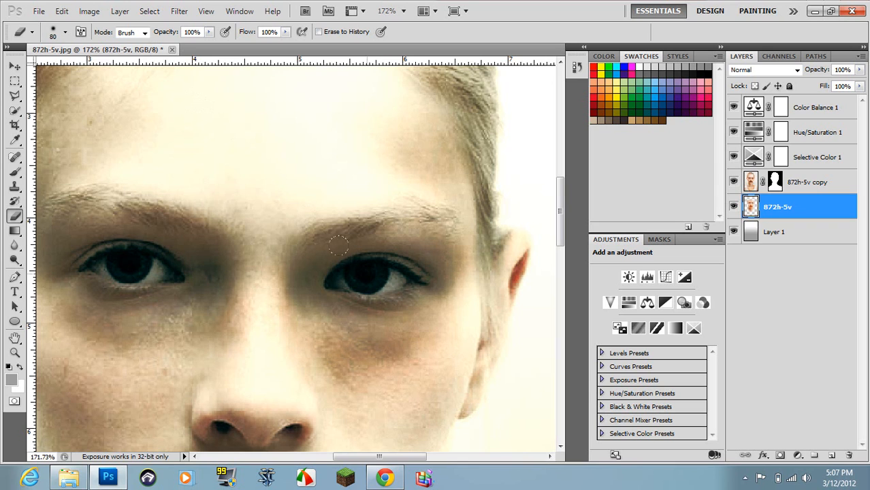
key(bracketleft)
click(818, 184)
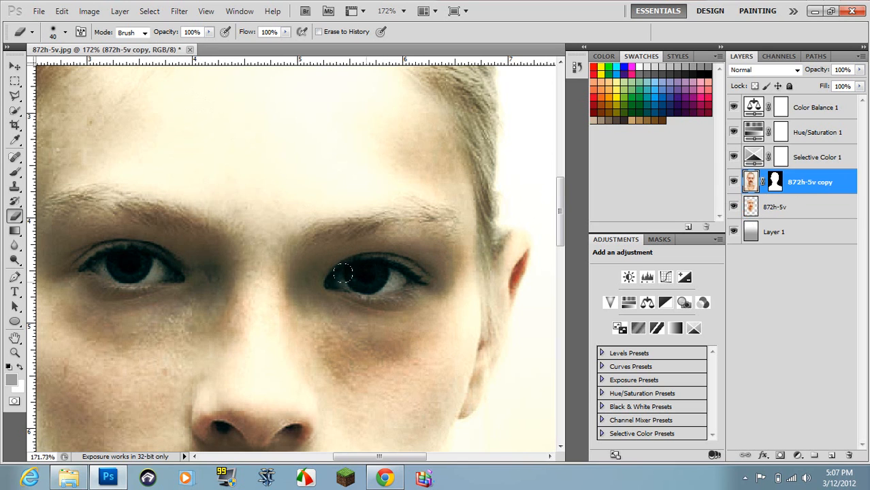
mouse_move(359, 270)
mouse_down()
mouse_move(372, 280)
mouse_move(351, 276)
mouse_up()
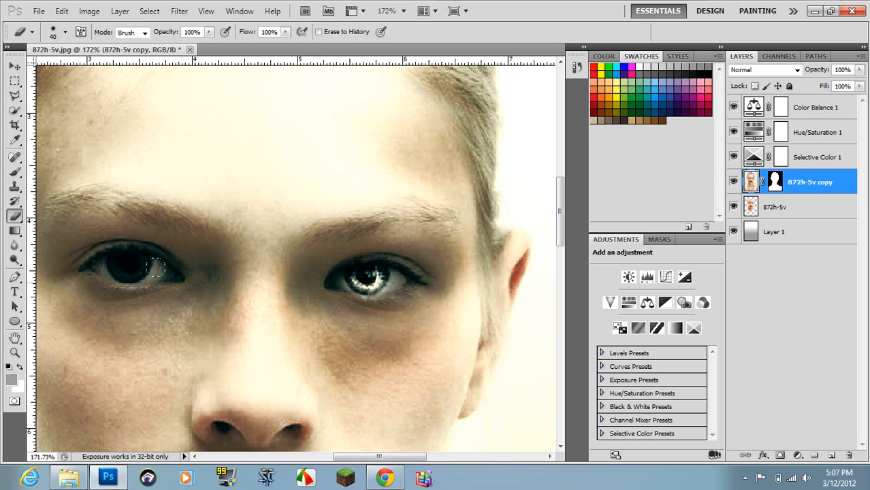
mouse_move(109, 264)
mouse_down()
mouse_move(126, 253)
mouse_move(118, 260)
mouse_move(136, 271)
mouse_move(114, 255)
mouse_up()
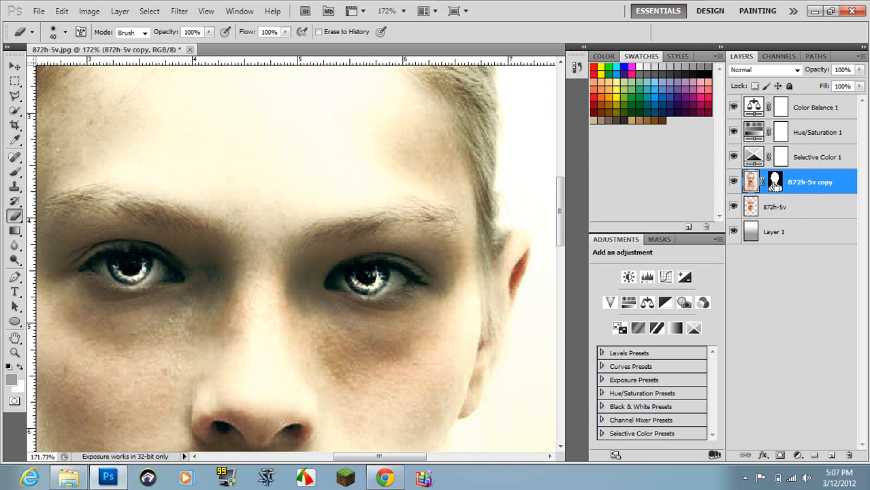
- With the 872h-5v layer active, hide the 872h-5v copy layer and load its pixels as a selection
click(754, 212)
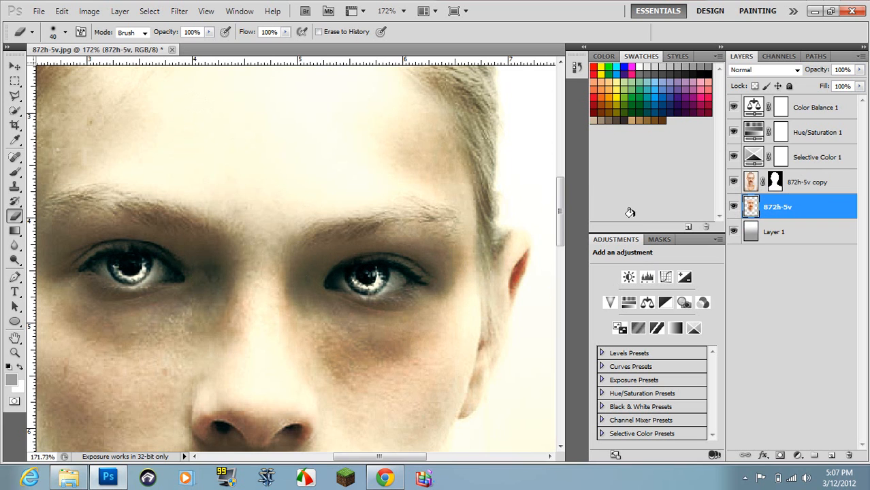
key(z)
right_click(470, 282)
click(485, 284)
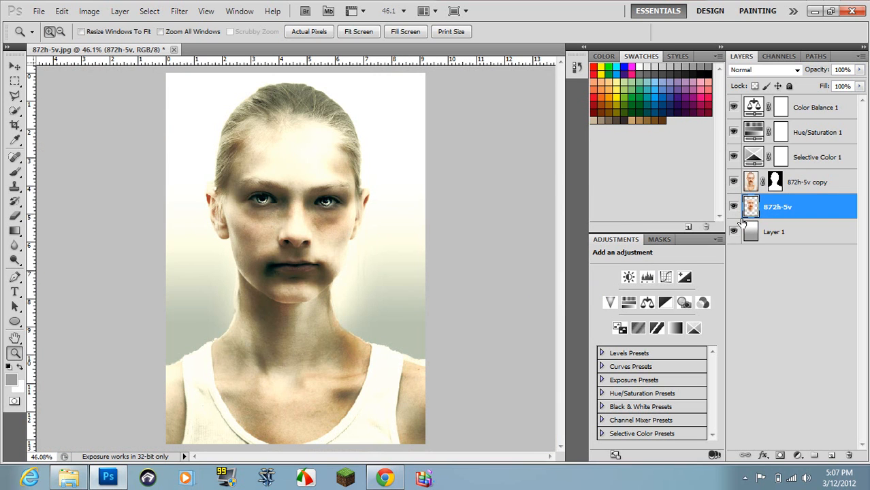
click(733, 182)
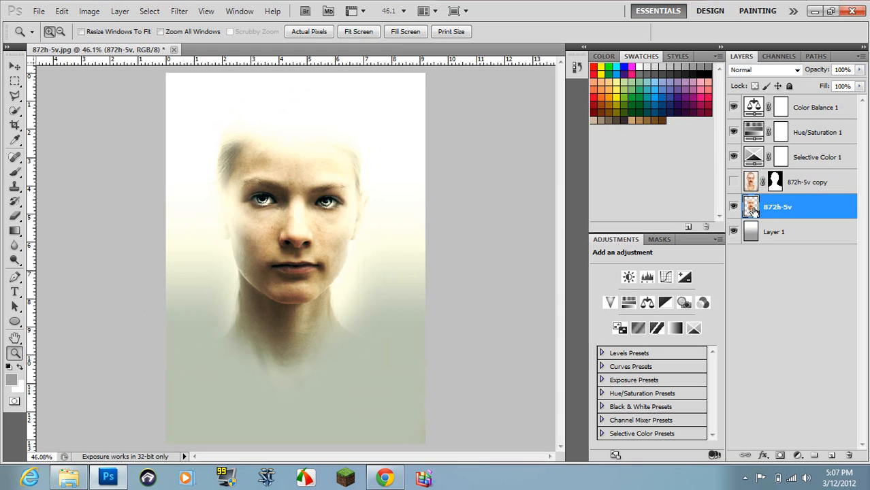
ctrl+click(750, 182)
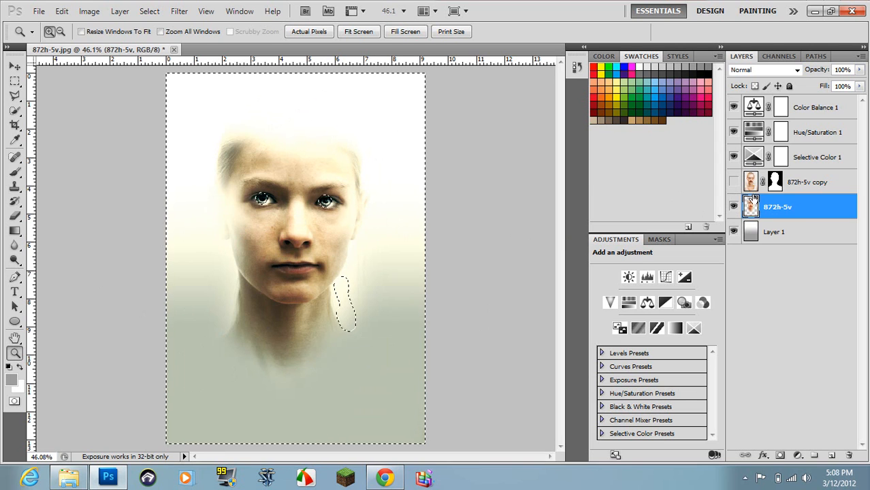
key(ctrl+d)
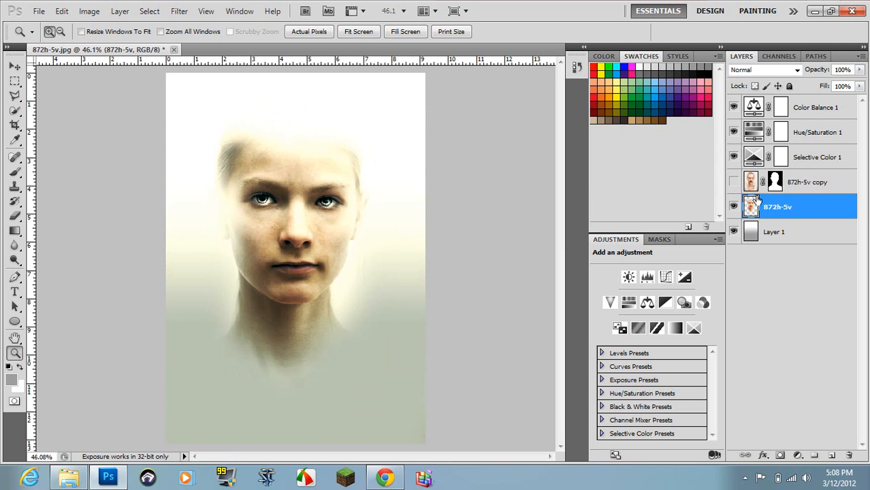
shift+click(791, 182)
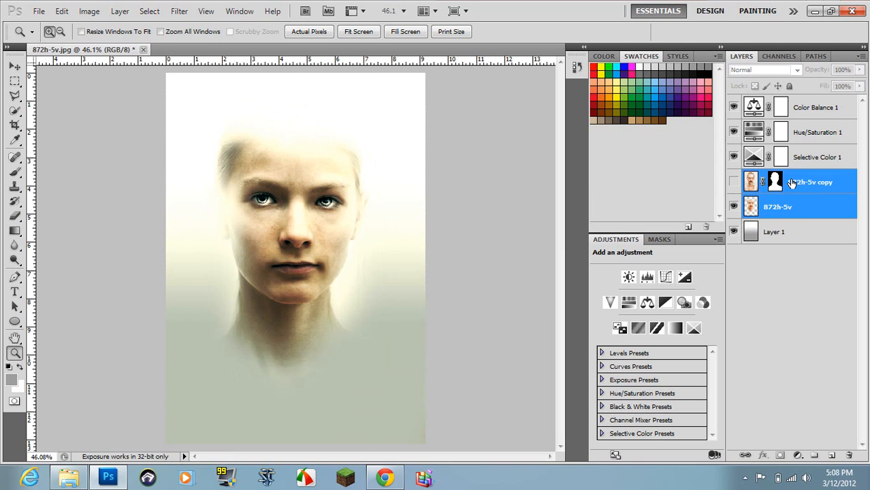
click(779, 212)
ctrl+click(752, 191)
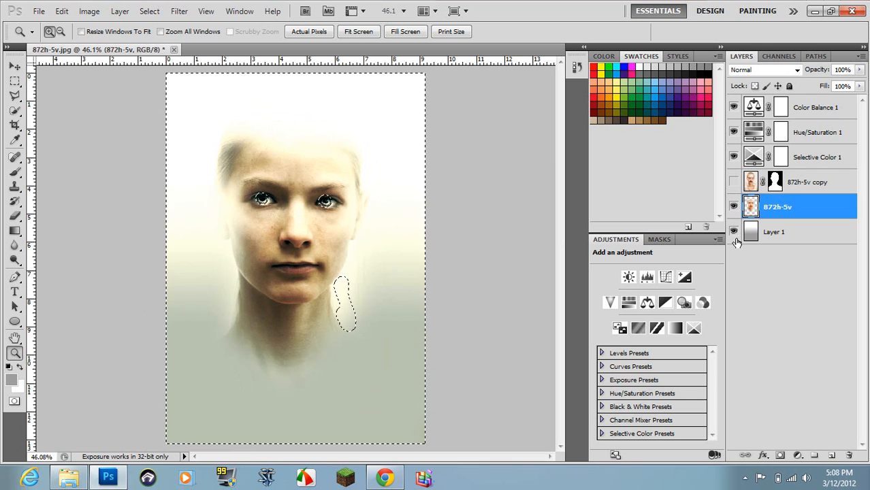
key(ctrl+d)
ctrl+click(749, 180)
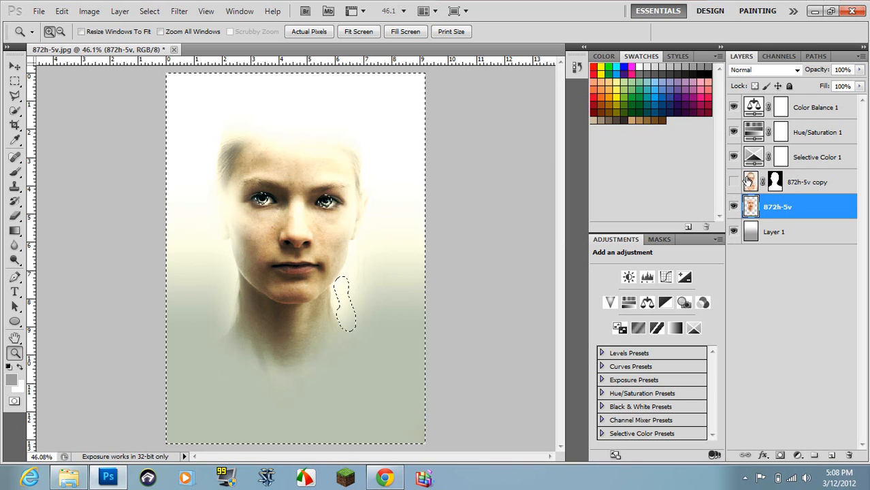
- Delete the selected area from the 872h-5v layer, clear the selection and show the 872h-5v copy layer again
key(Delete)
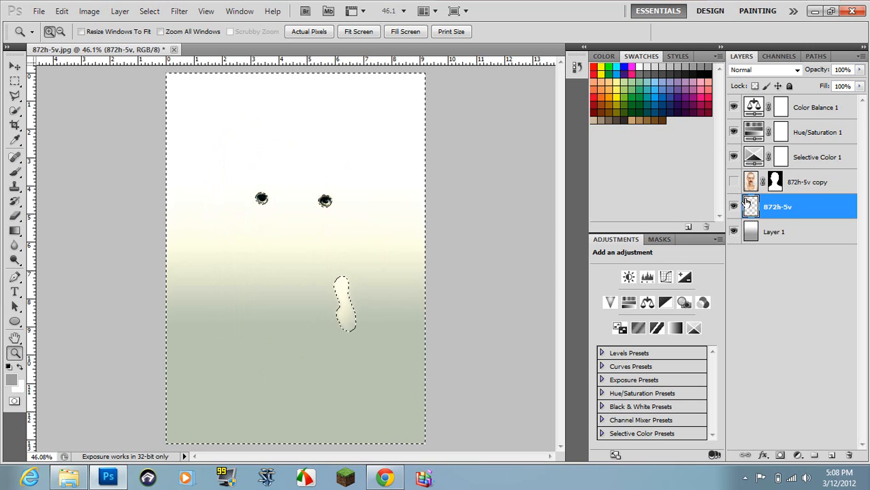
key(ctrl+d)
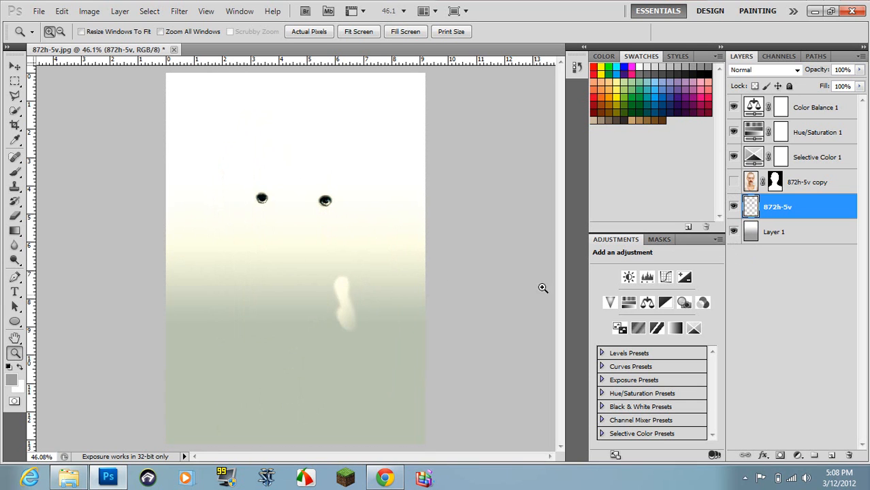
click(734, 183)
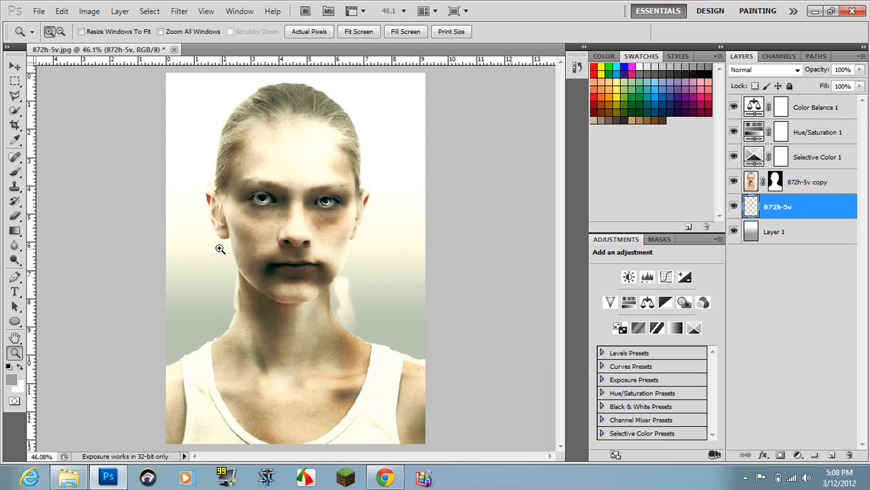
- Undo the deletion on the 872h-5v layer, clear the restored selection and check the eyes up close
key(ctrl+alt+z)
key(ctrl+alt+z)
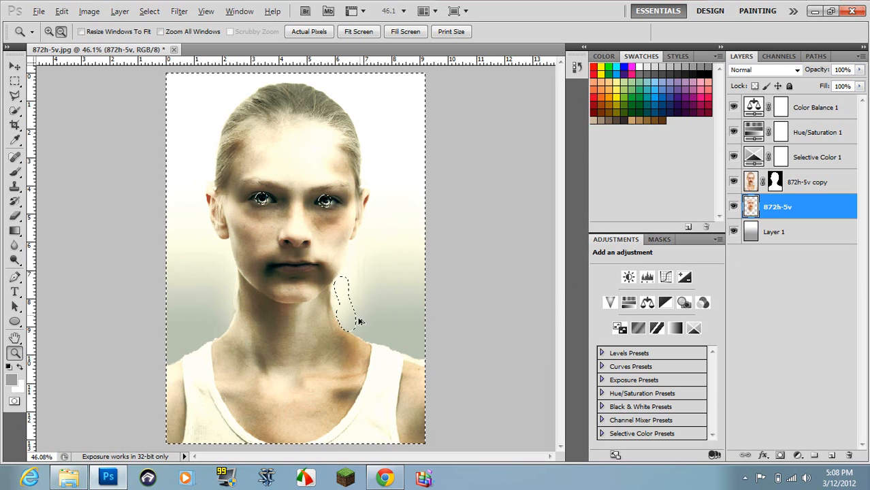
key(ctrl+d)
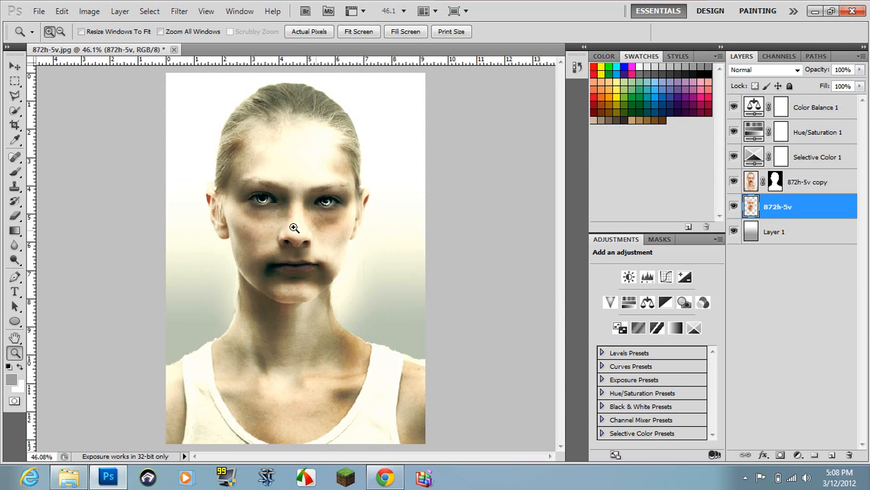
drag(239, 166, 365, 225)
key(ctrl+0)
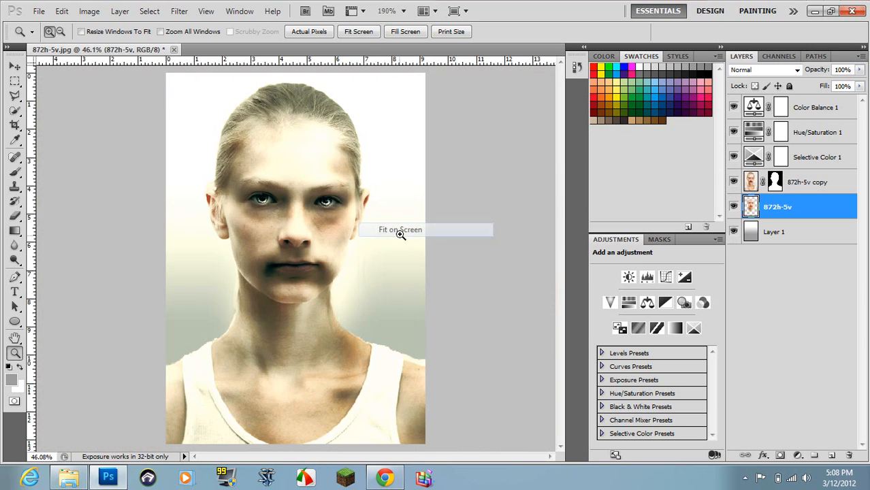